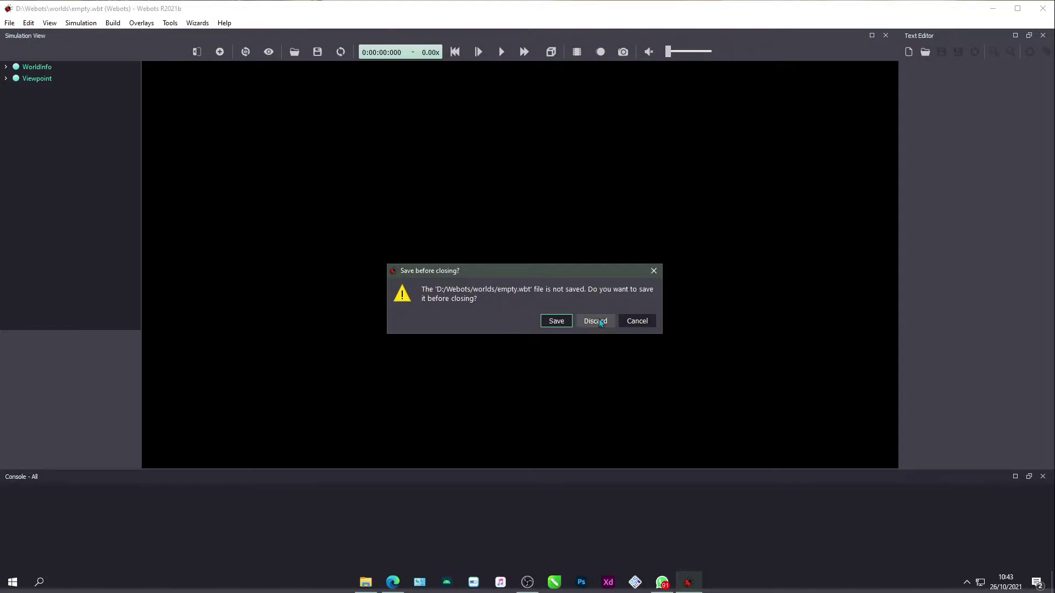
Discard the unsaved changes to the empty world and start creating a new project directory.
{"action": "left_click", "coordinate": [594, 322]}
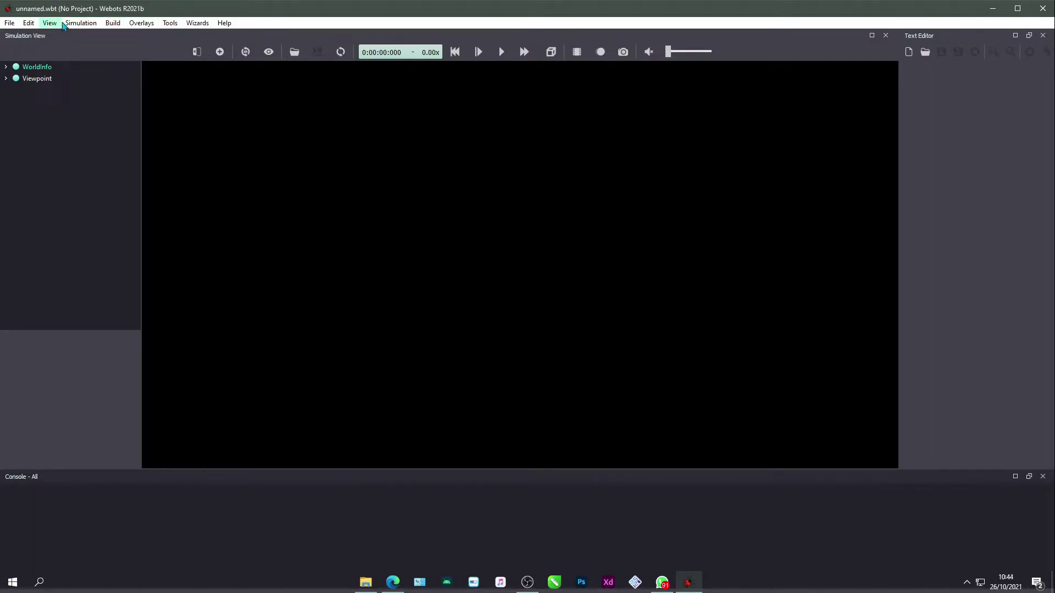
{"action": "left_click", "coordinate": [197, 23]}
{"action": "left_click", "coordinate": [215, 36]}
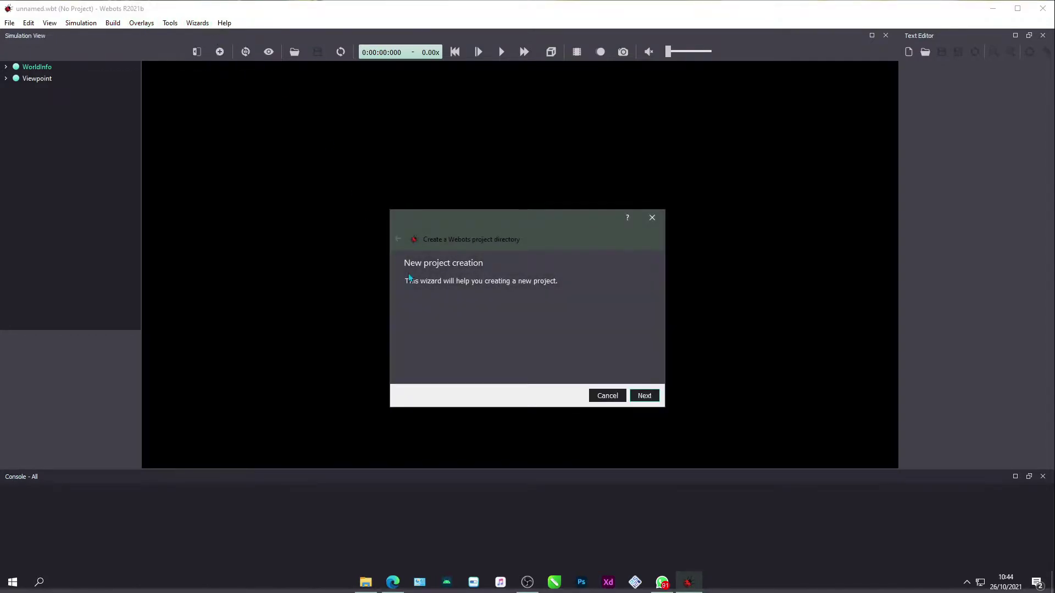
{"action": "left_click", "coordinate": [644, 395]}
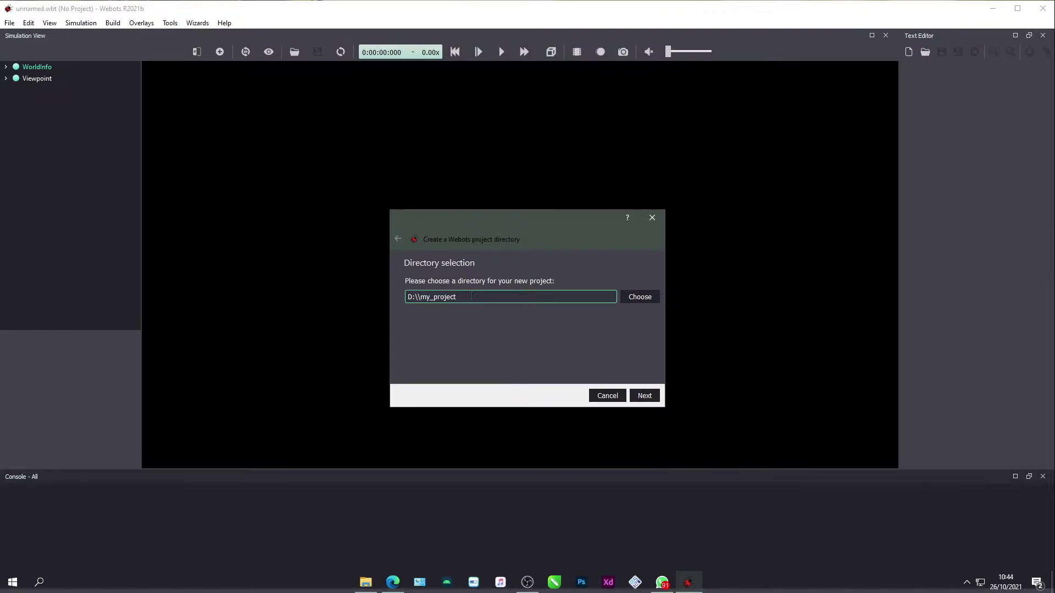
Choose D:/Webots/worlds as the directory for the new project.
{"action": "left_click_drag", "start_coordinate": [462, 297], "coordinate": [420, 297]}
{"action": "left_click_drag", "start_coordinate": [434, 297], "coordinate": [427, 297]}
{"action": "left_click", "coordinate": [640, 296]}
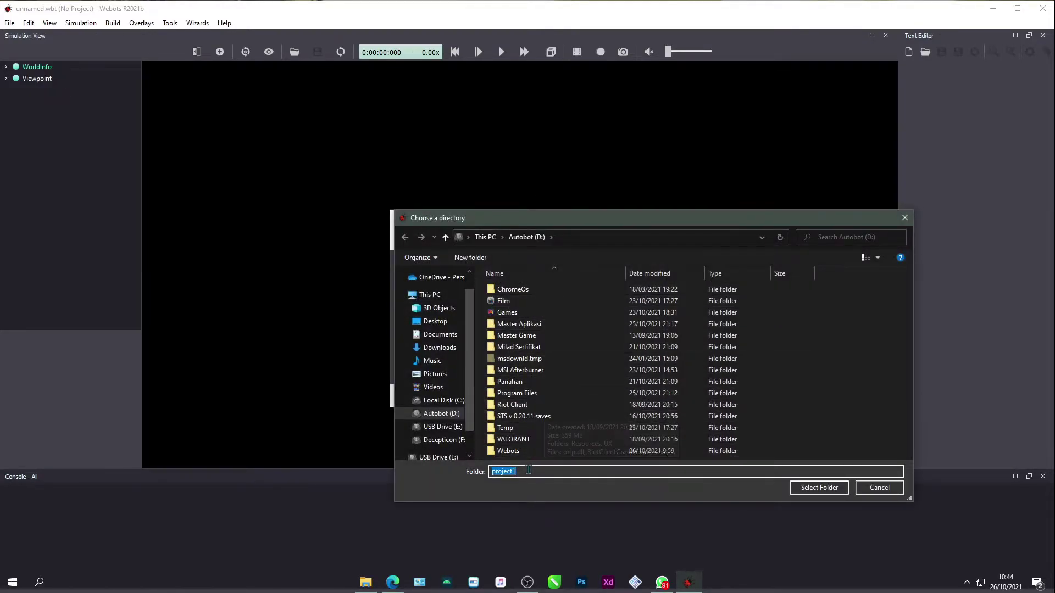
{"action": "double_click", "coordinate": [516, 449]}
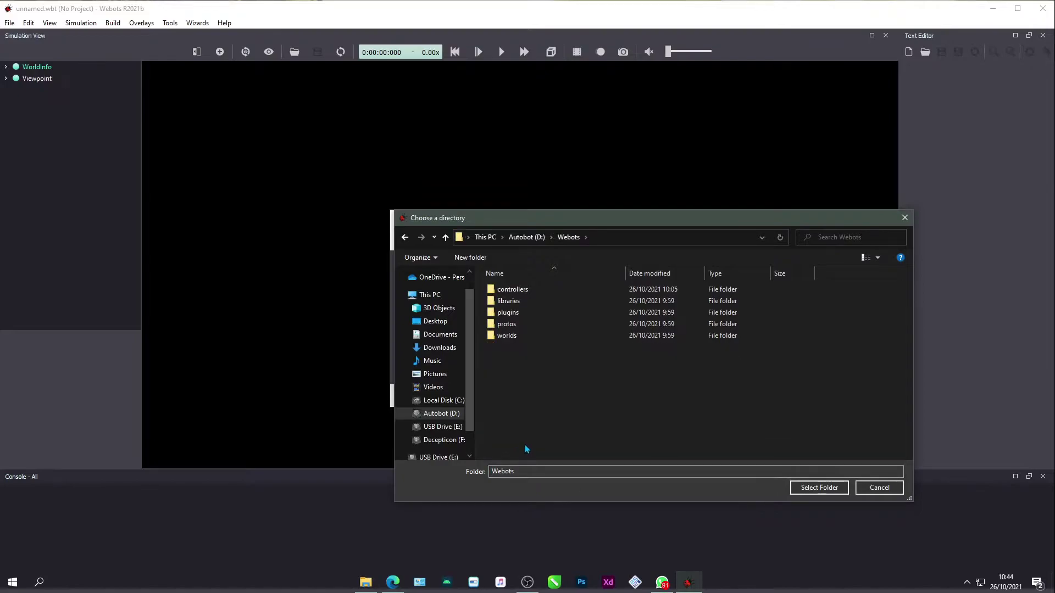
{"action": "double_click", "coordinate": [522, 336]}
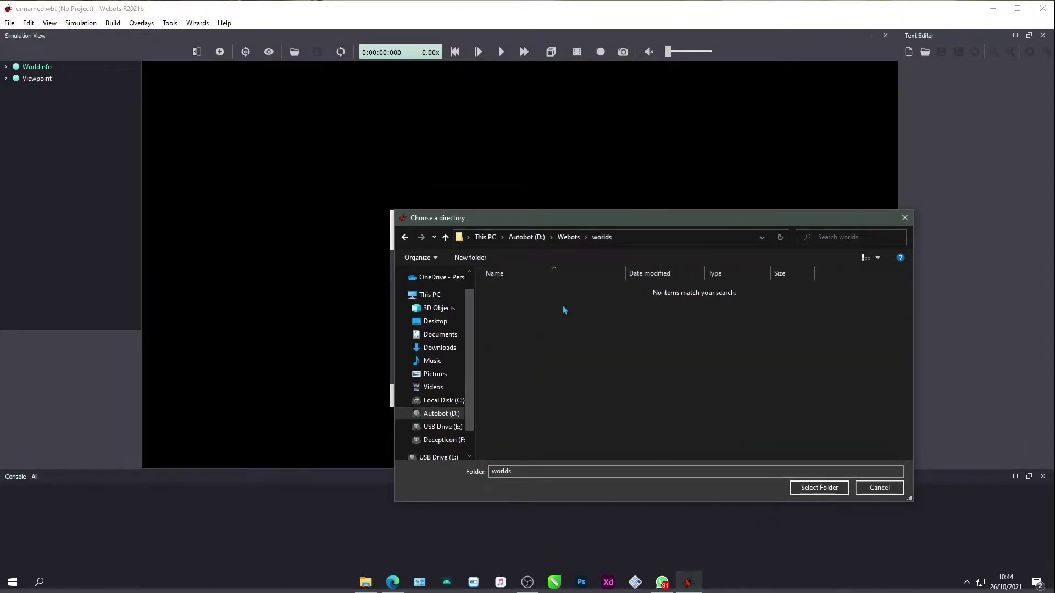
{"action": "left_click", "coordinate": [814, 492]}
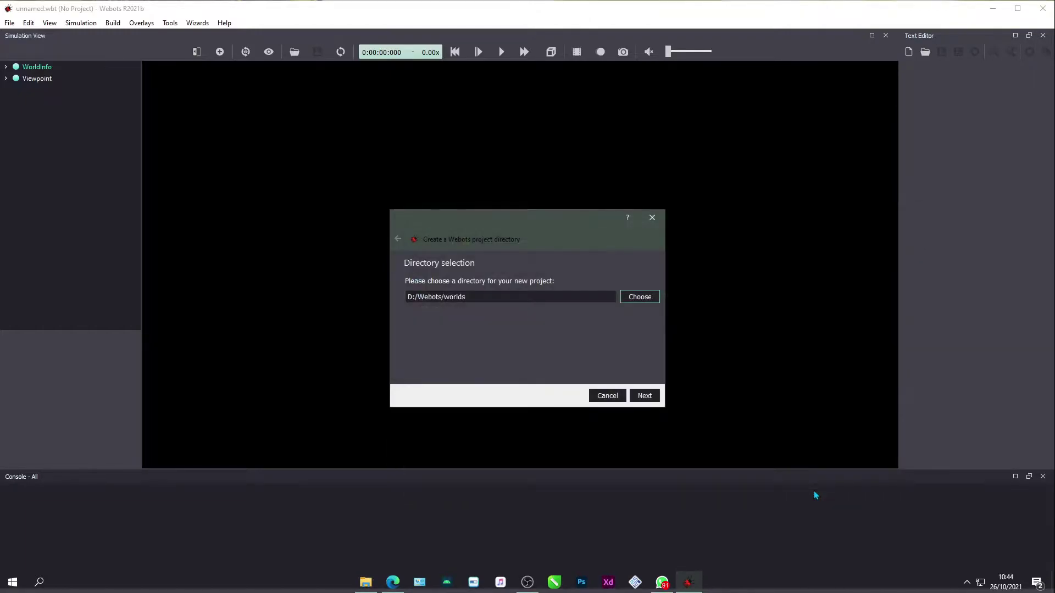
{"action": "left_click", "coordinate": [648, 400]}
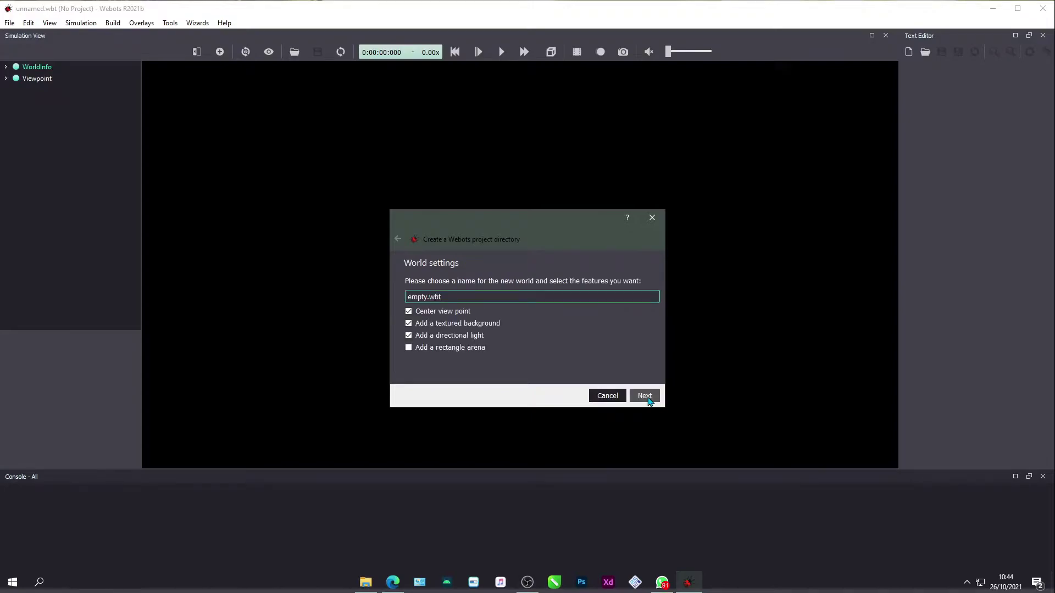
Name the new world project1.wbt, include a rectangle arena and finish creating the project.
{"action": "left_click_drag", "start_coordinate": [428, 297], "coordinate": [386, 306]}
{"action": "type", "text": "project1"}
{"action": "left_click", "coordinate": [418, 345]}
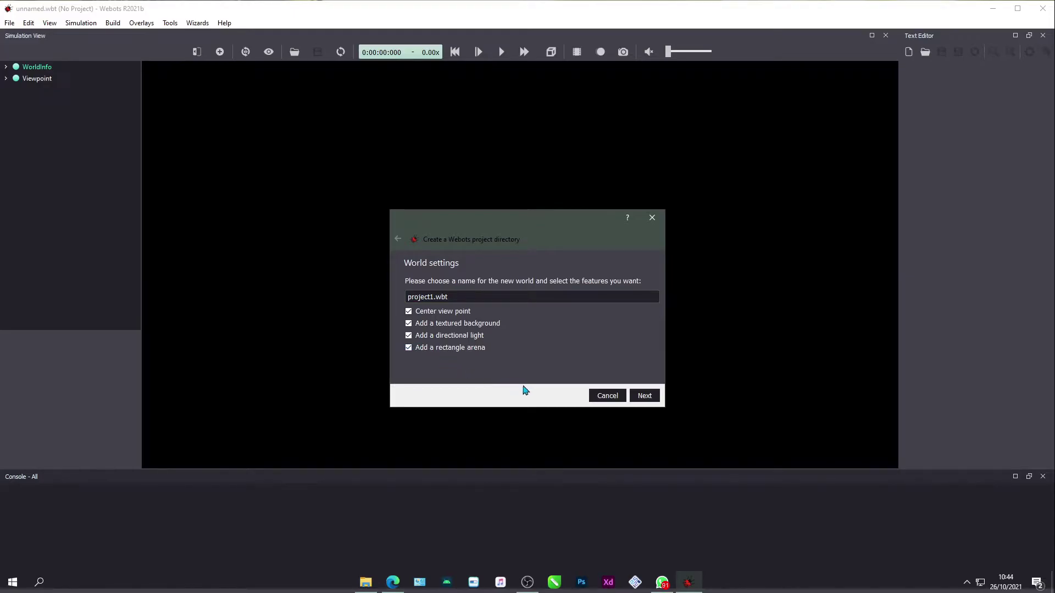
{"action": "left_click", "coordinate": [640, 399]}
{"action": "left_click", "coordinate": [641, 399]}
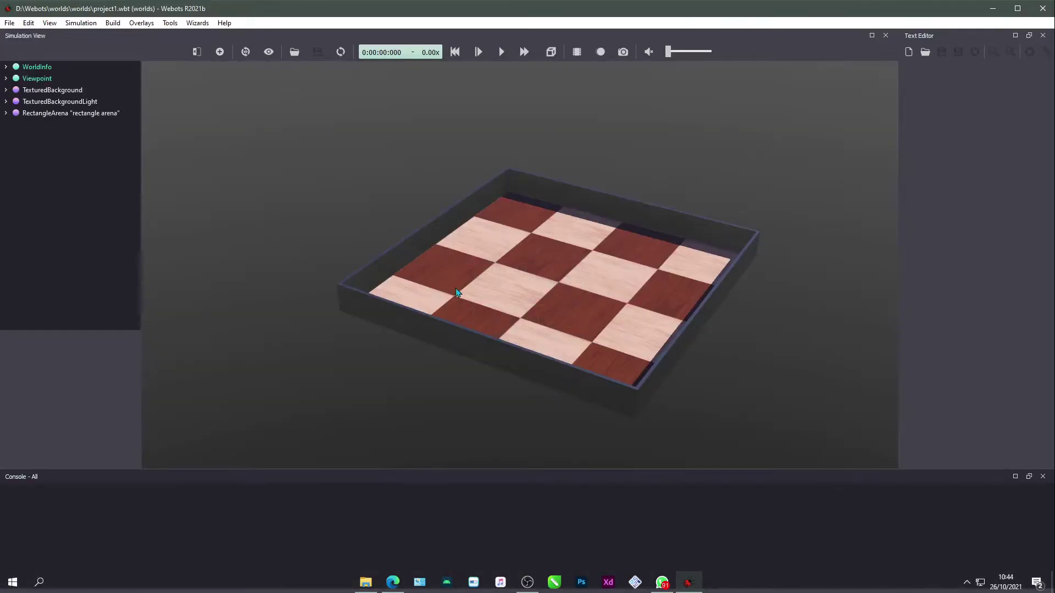
Add a Solid base node to the world.
{"action": "scroll", "coordinate": [454, 271], "scroll_direction": "up", "scroll_amount": 5}
{"action": "right_click_drag", "start_coordinate": [445, 195], "coordinate": [379, 160]}
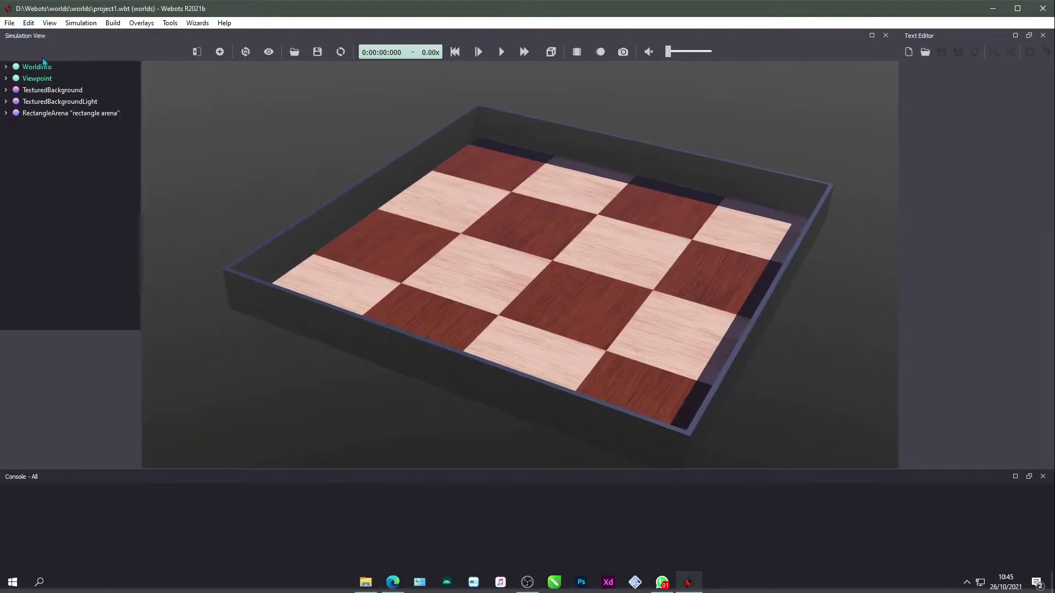
{"action": "left_click", "coordinate": [219, 52]}
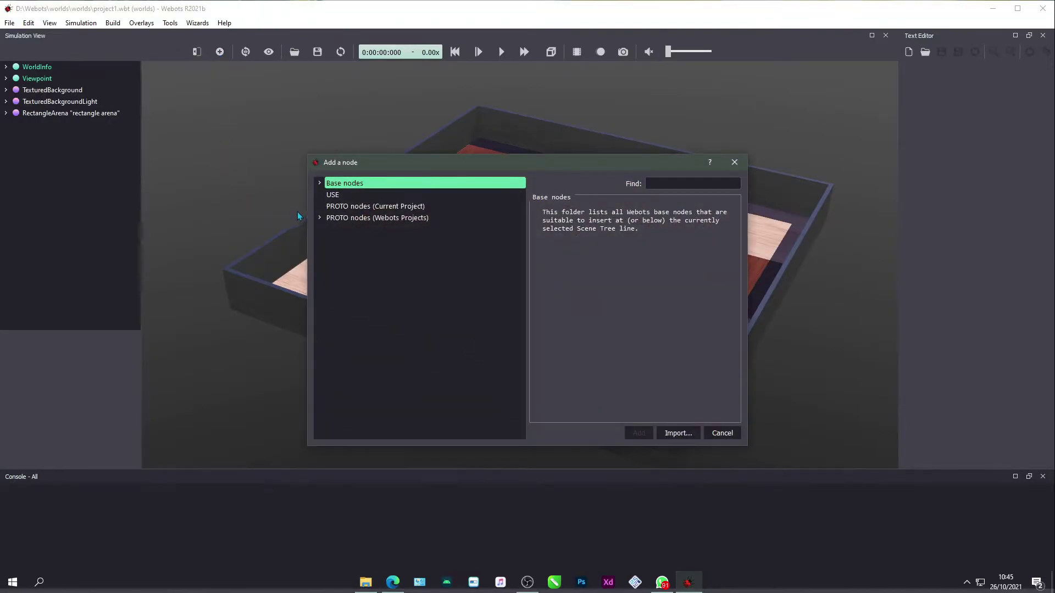
{"action": "left_click", "coordinate": [320, 183]}
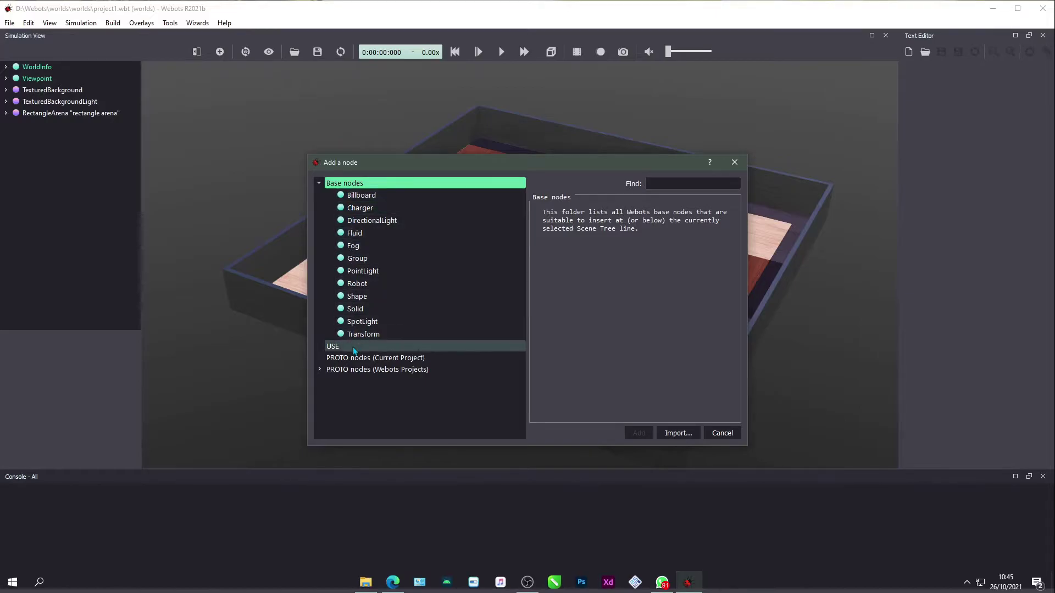
{"action": "left_click", "coordinate": [357, 310]}
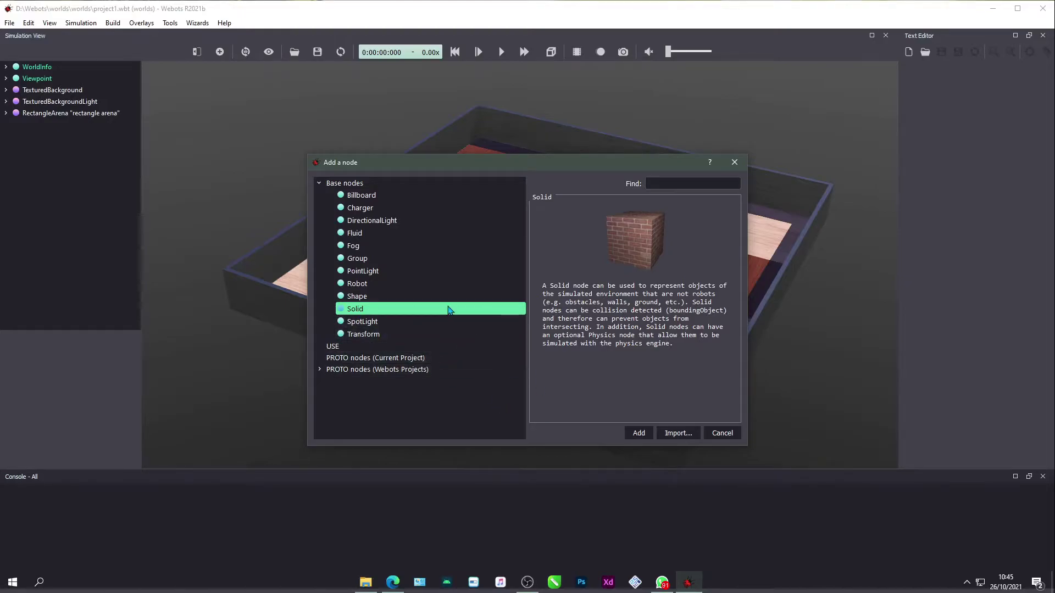
{"action": "left_click", "coordinate": [639, 435]}
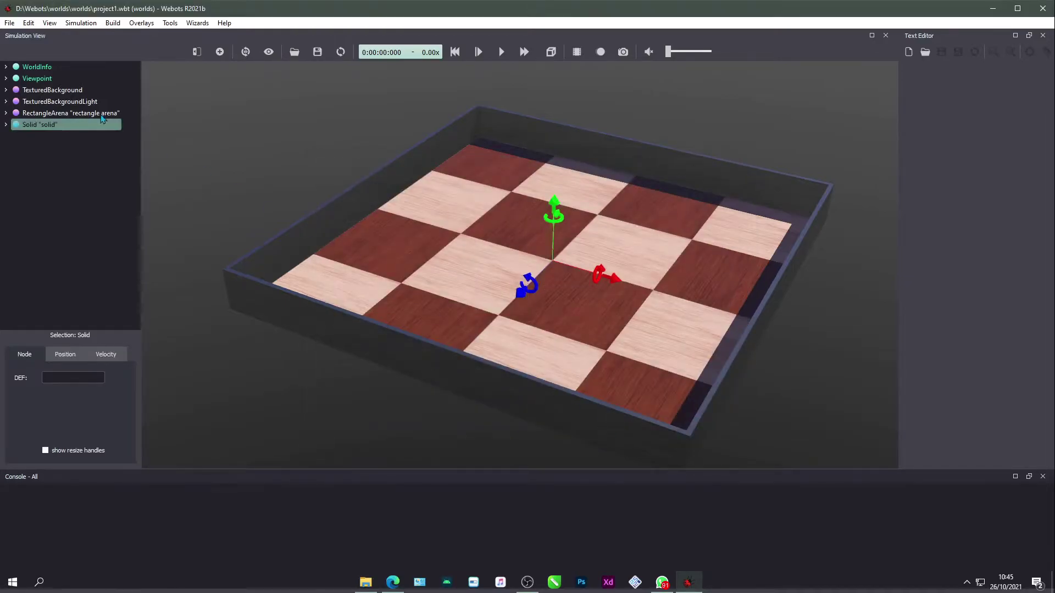
Assign a Box node as the solid's boundingObject.
{"action": "left_click", "coordinate": [6, 125]}
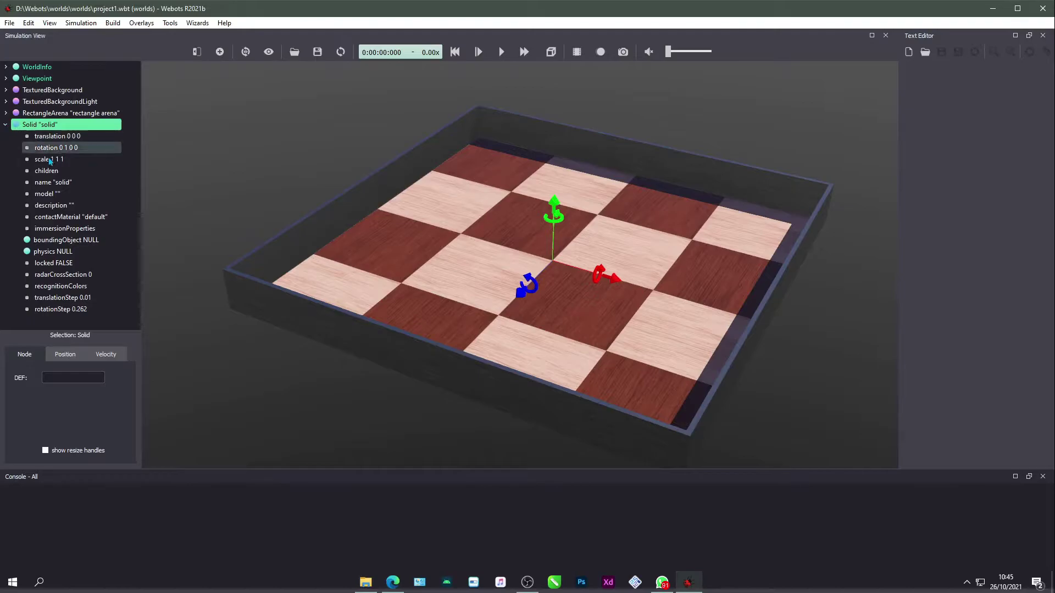
{"action": "double_click", "coordinate": [70, 241]}
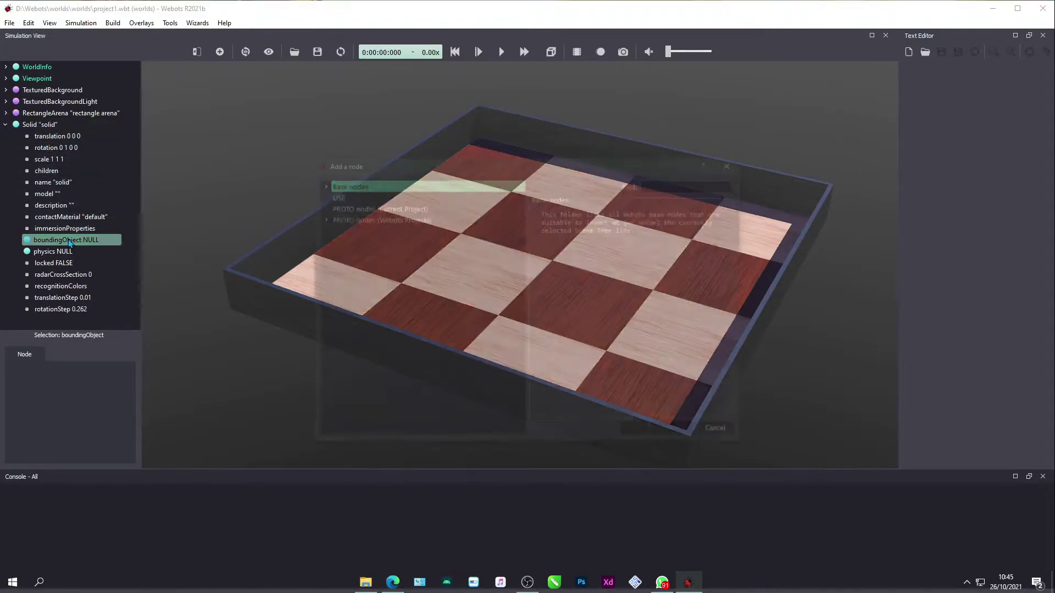
{"action": "double_click", "coordinate": [341, 184]}
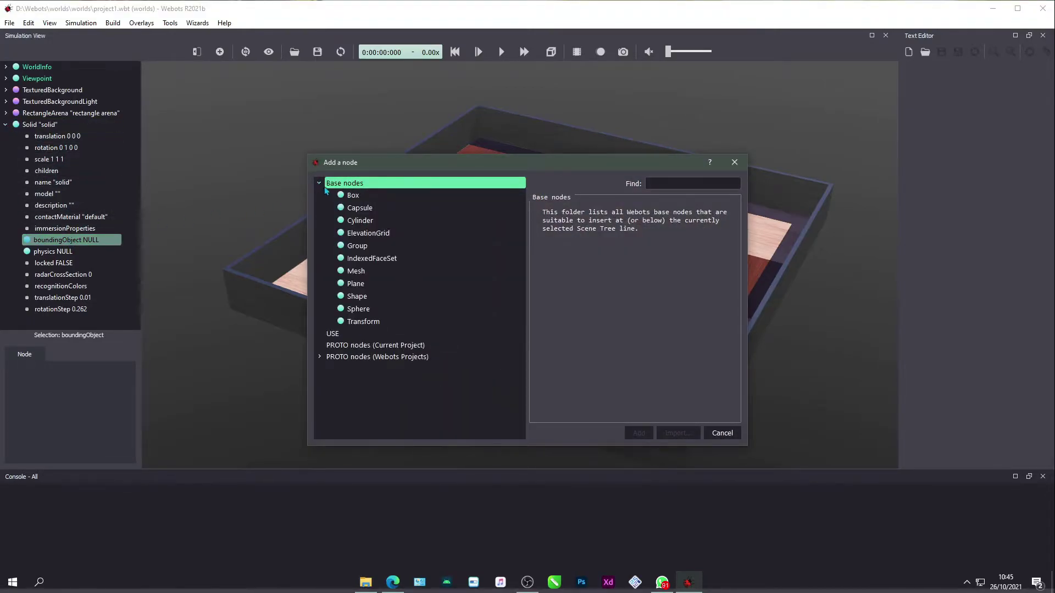
{"action": "double_click", "coordinate": [354, 196]}
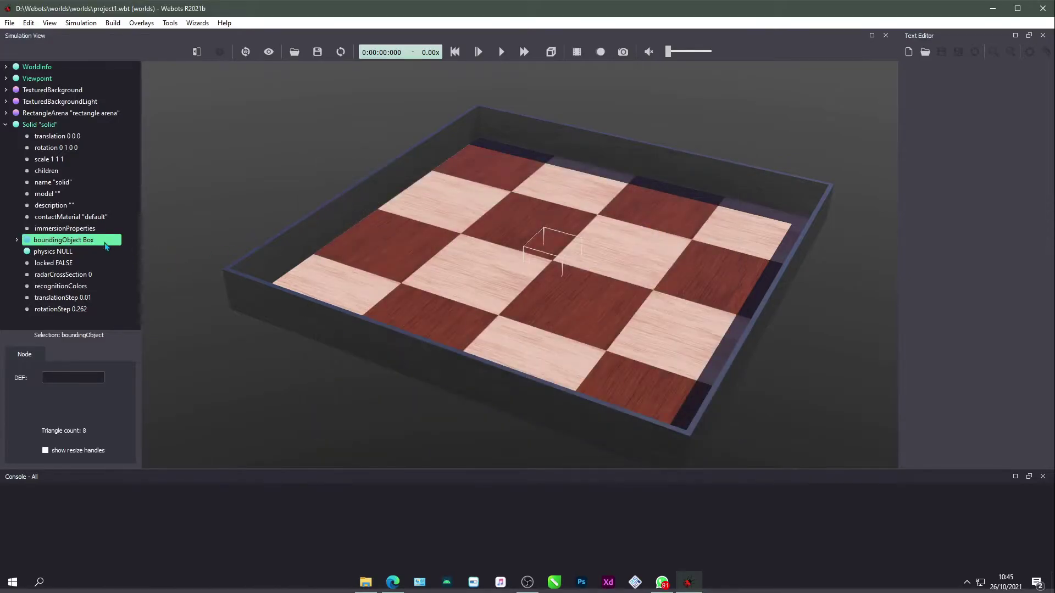
Assign a Physics node to the solid's physics field.
{"action": "left_click", "coordinate": [78, 253]}
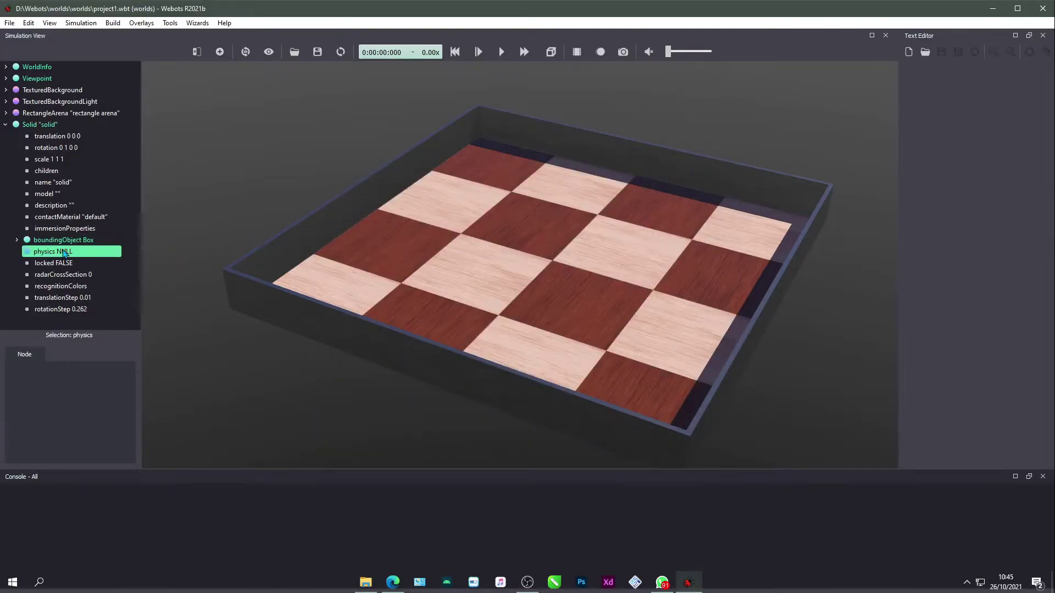
{"action": "double_click", "coordinate": [65, 252]}
{"action": "double_click", "coordinate": [370, 197]}
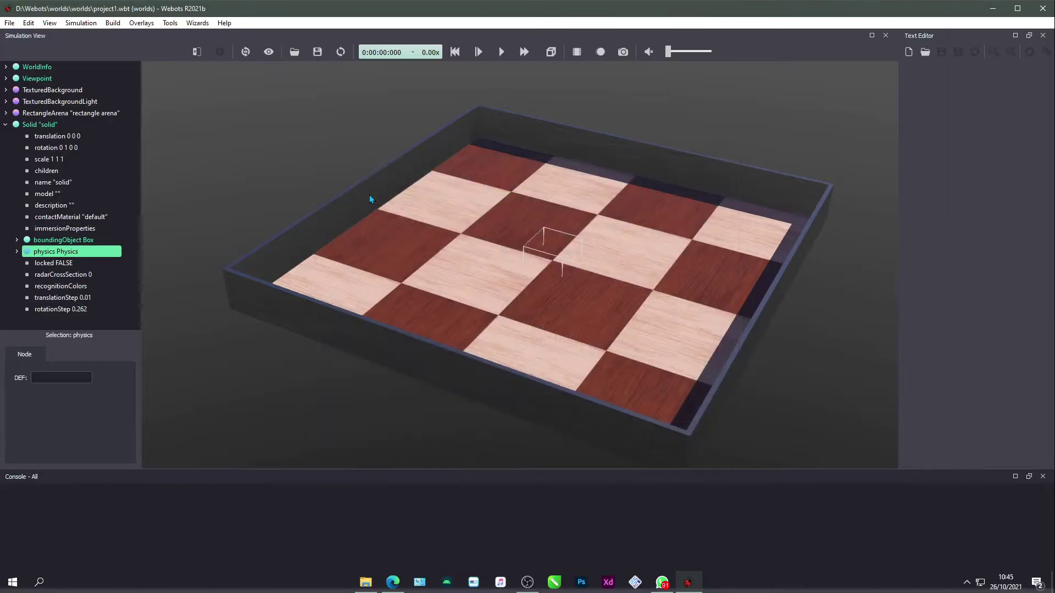
Add a Shape base node to the solid's children.
{"action": "double_click", "coordinate": [59, 171]}
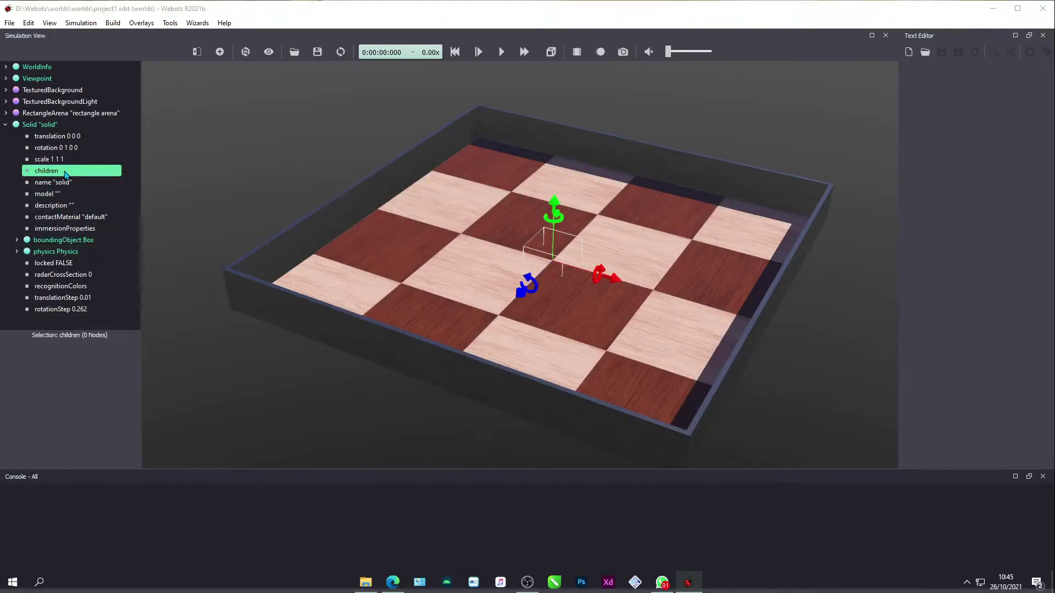
{"action": "left_click", "coordinate": [319, 184]}
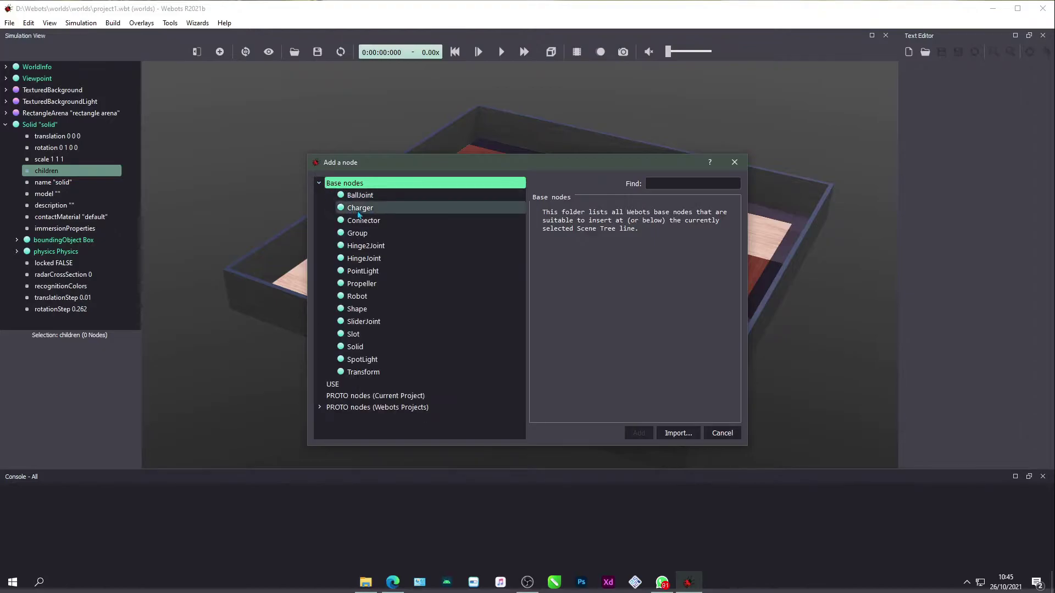
{"action": "double_click", "coordinate": [357, 310]}
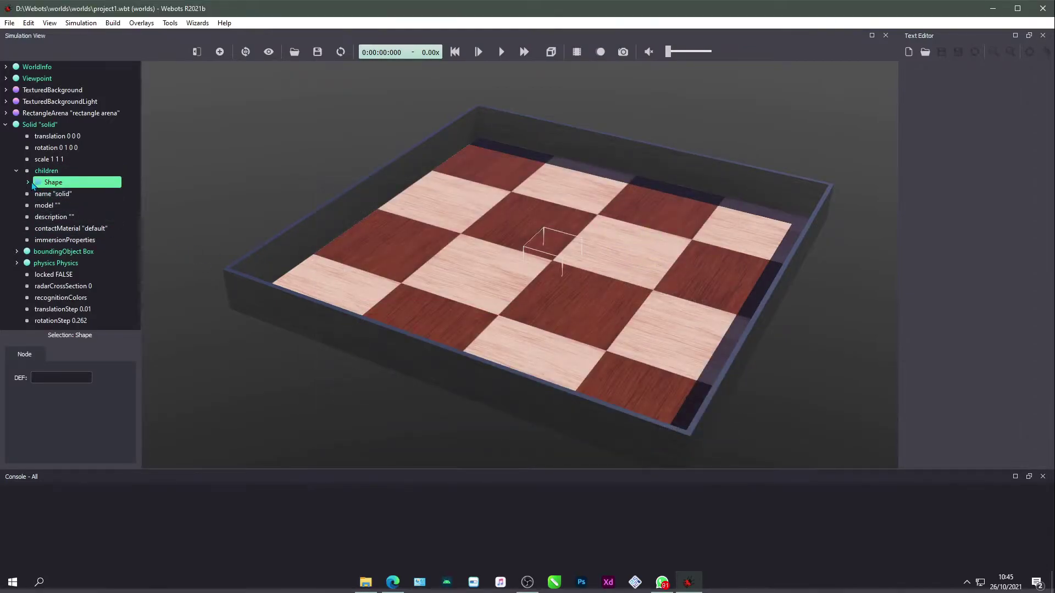
Set the appearance of the solid's Shape to a PBRAppearance node.
{"action": "left_click", "coordinate": [28, 182]}
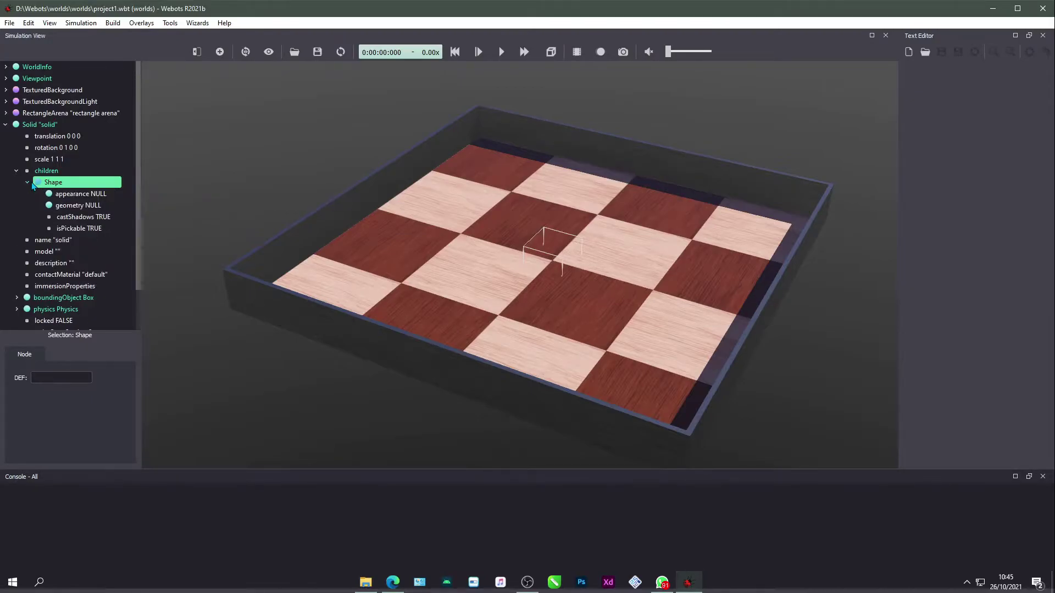
{"action": "double_click", "coordinate": [86, 194]}
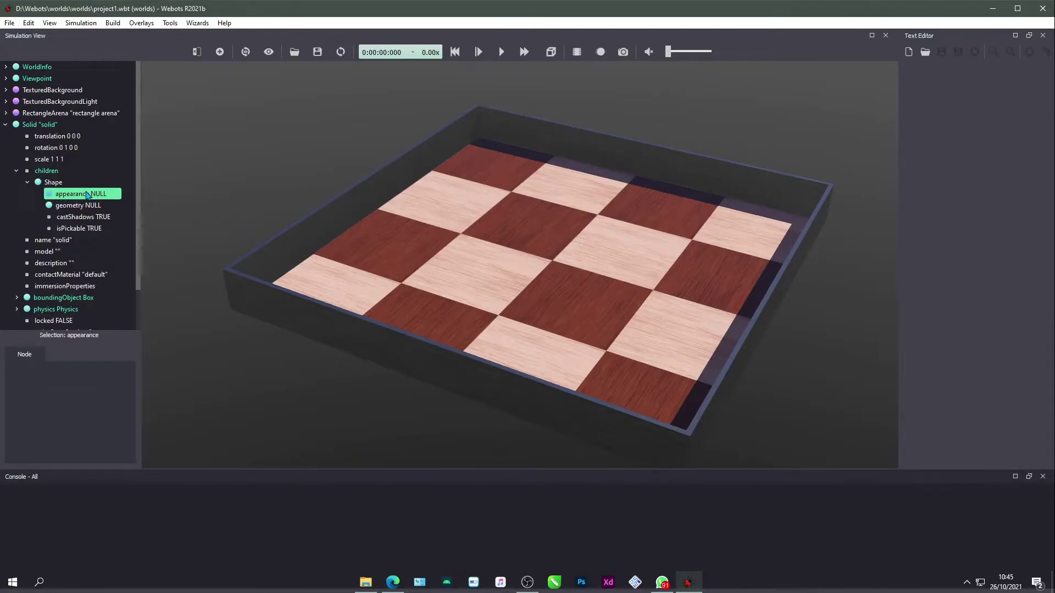
{"action": "left_click", "coordinate": [319, 184]}
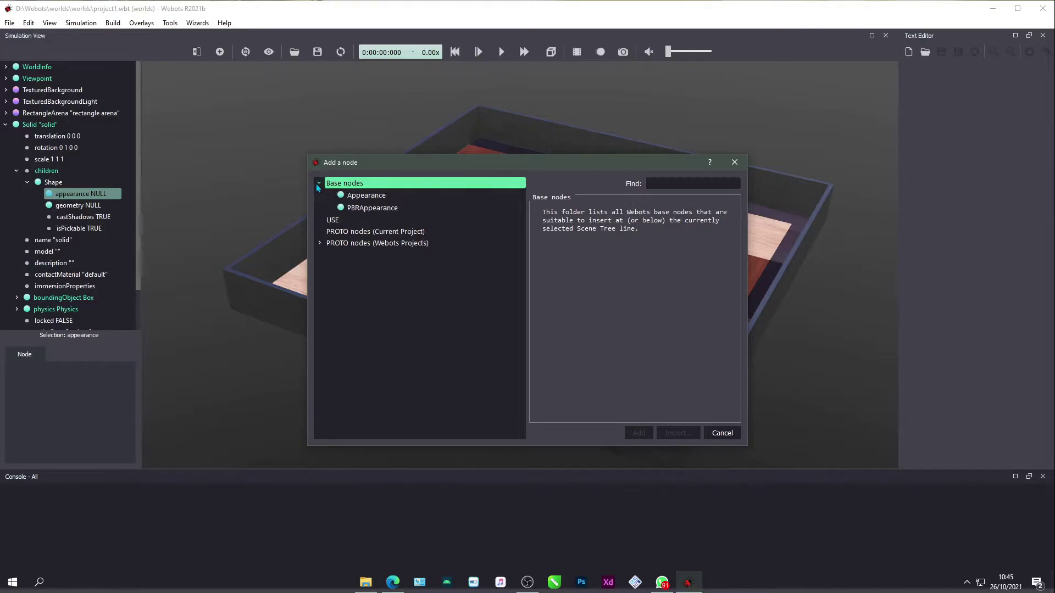
{"action": "double_click", "coordinate": [391, 210]}
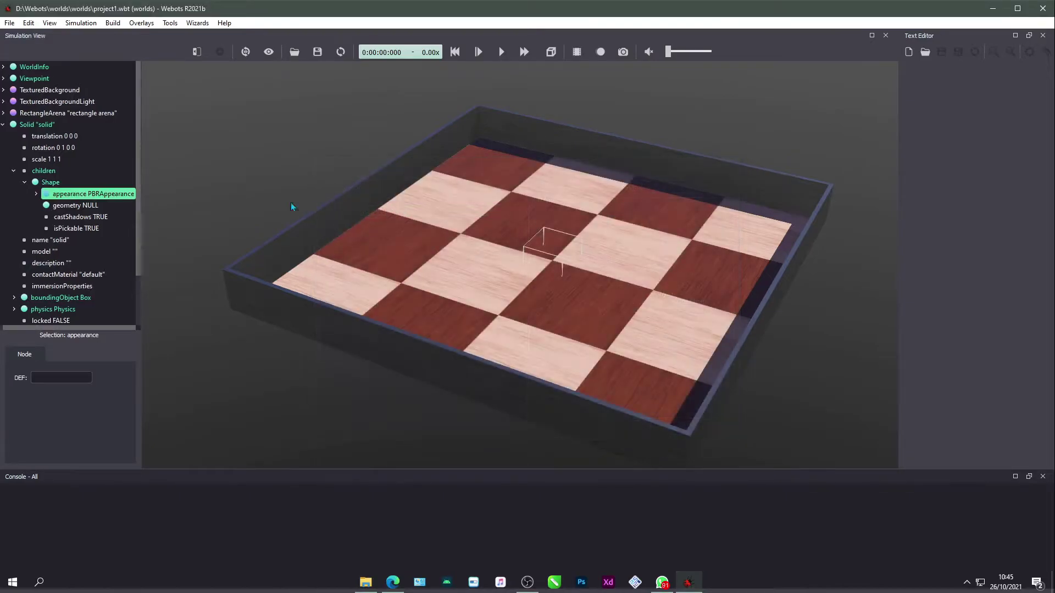
Set the geometry of the solid's Shape to a Box node.
{"action": "left_click", "coordinate": [92, 206]}
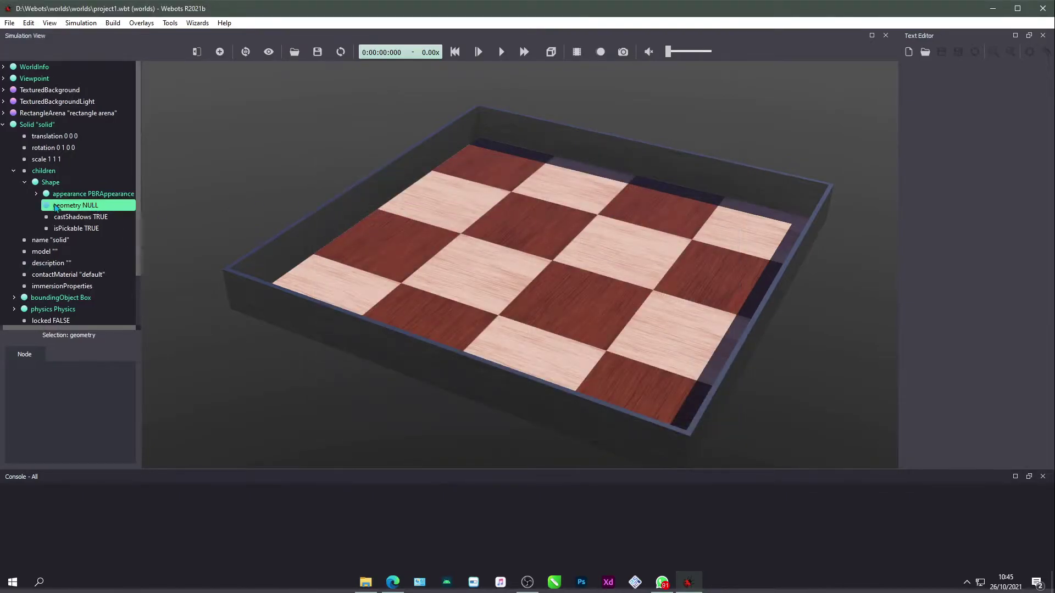
{"action": "double_click", "coordinate": [83, 209]}
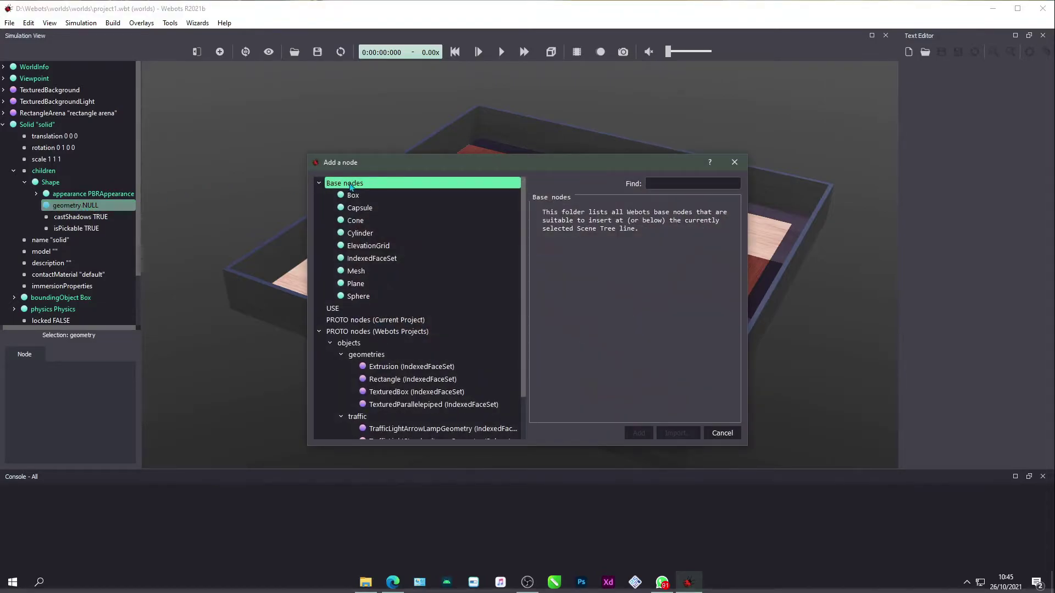
{"action": "left_click", "coordinate": [362, 198]}
{"action": "double_click", "coordinate": [365, 199]}
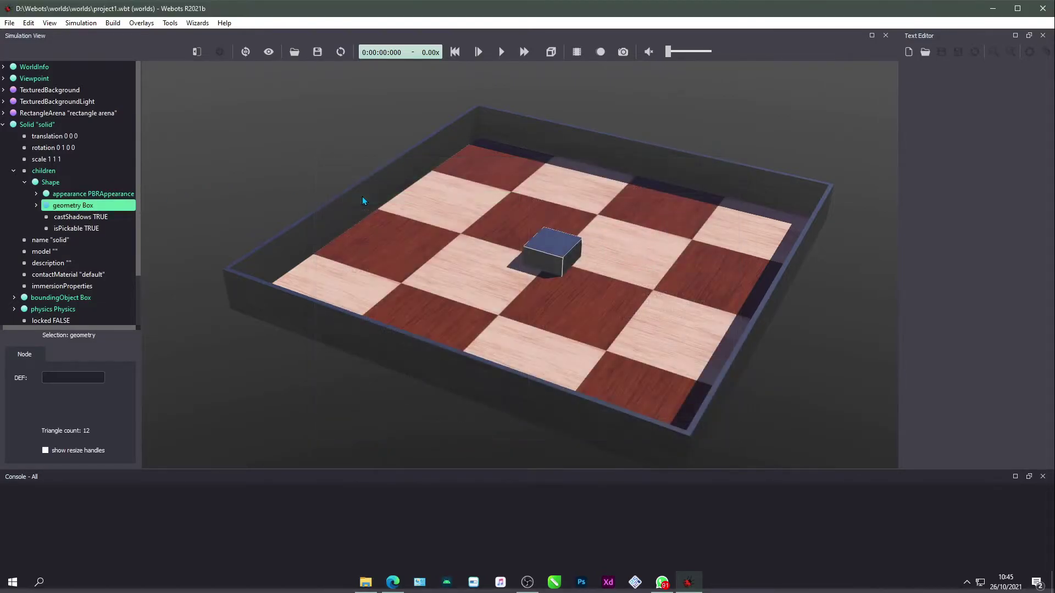
Duplicate the box solid and place the copy beside the original along the red axis.
{"action": "mouse_move", "coordinate": [552, 245]}
{"action": "left_mouse_down"}
{"action": "mouse_move", "coordinate": [519, 252]}
{"action": "mouse_move", "coordinate": [562, 234]}
{"action": "left_mouse_up"}
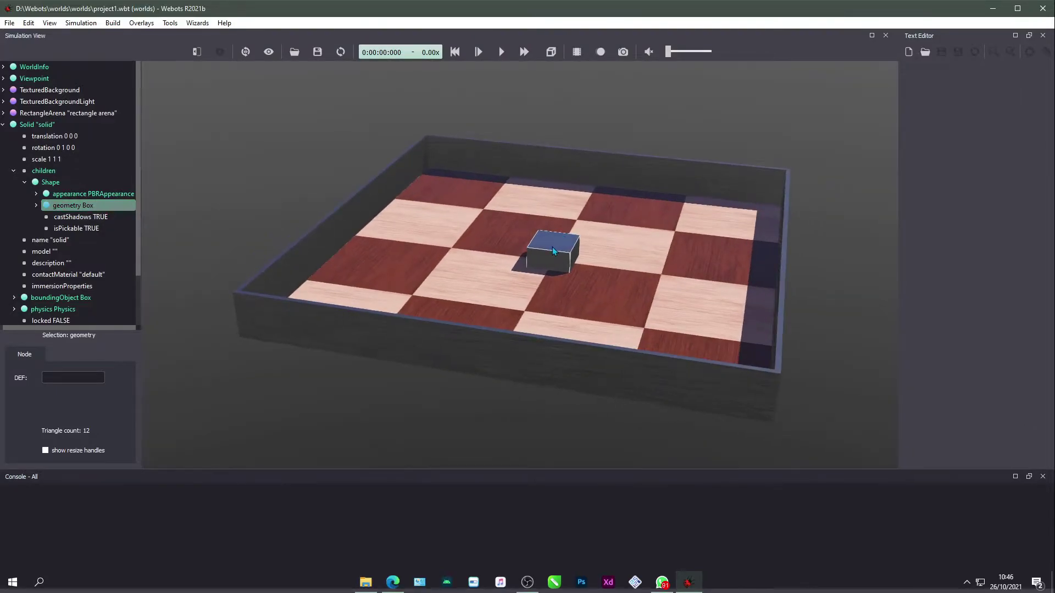
{"action": "left_click", "coordinate": [553, 251]}
{"action": "scroll", "coordinate": [472, 263], "scroll_direction": "up", "scroll_amount": 2}
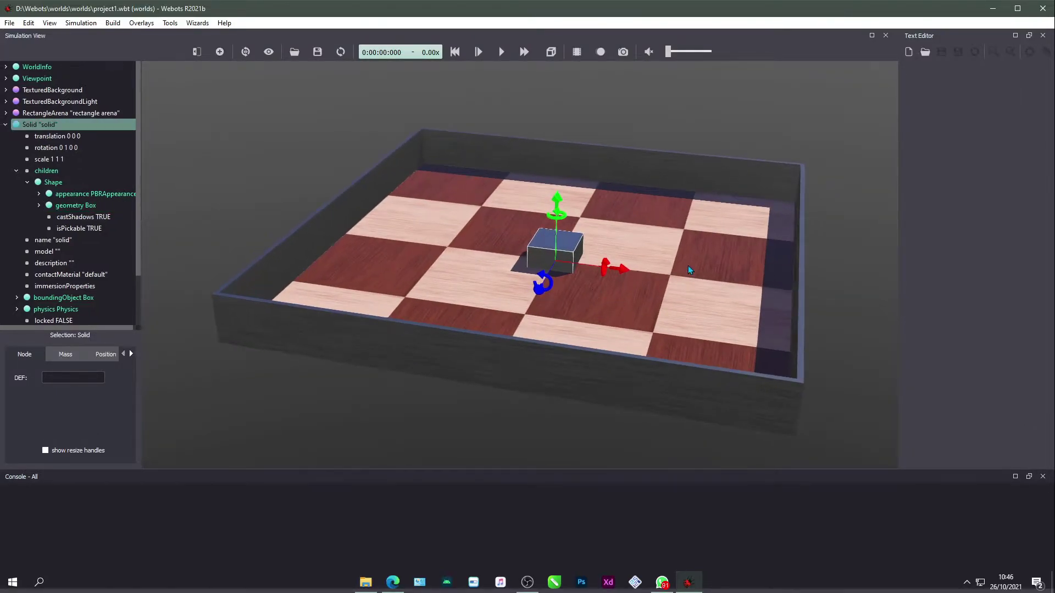
{"action": "left_click_drag", "start_coordinate": [688, 265], "coordinate": [706, 270]}
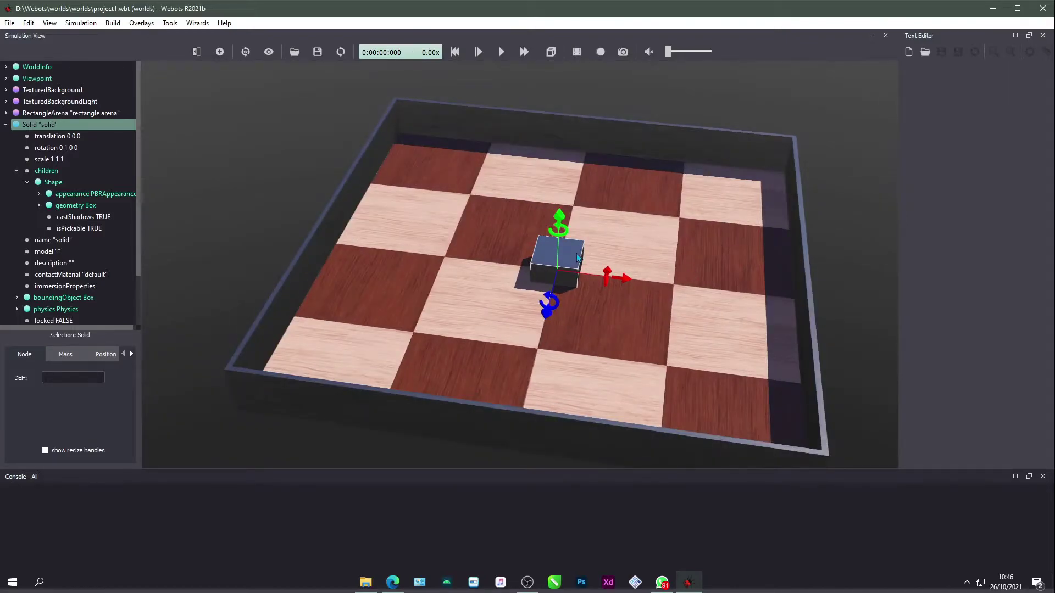
{"action": "key", "text": "ctrl"}
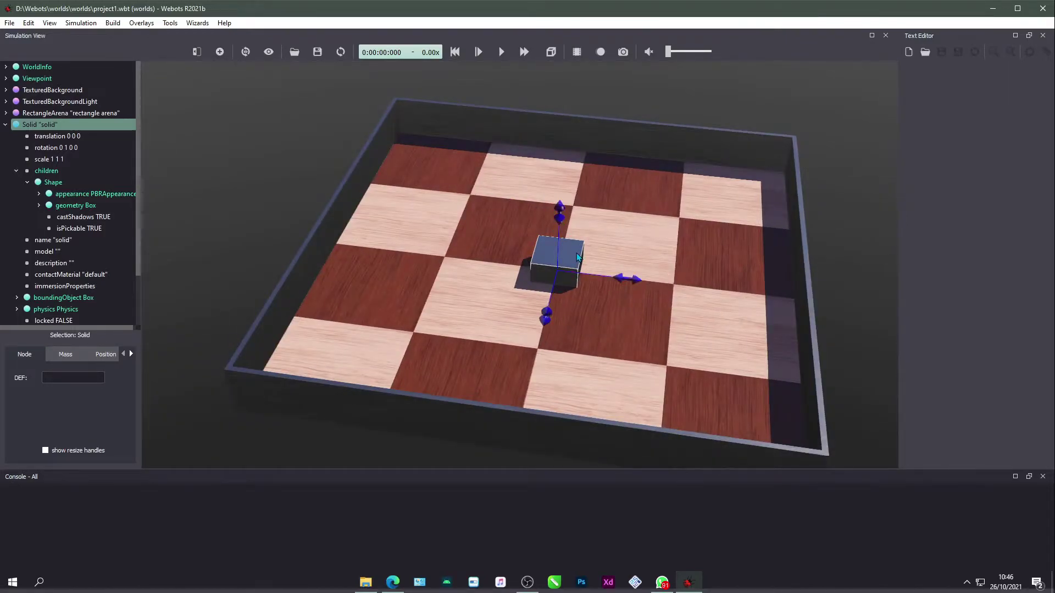
{"action": "key", "text": "ctrl"}
{"action": "key", "text": "ctrl+v"}
{"action": "left_click_drag", "start_coordinate": [584, 252], "coordinate": [638, 277], "text": "shift"}
Paste three more copies of the box solid, placing two in front of the original and one behind it.
{"action": "key", "text": "ctrl+v"}
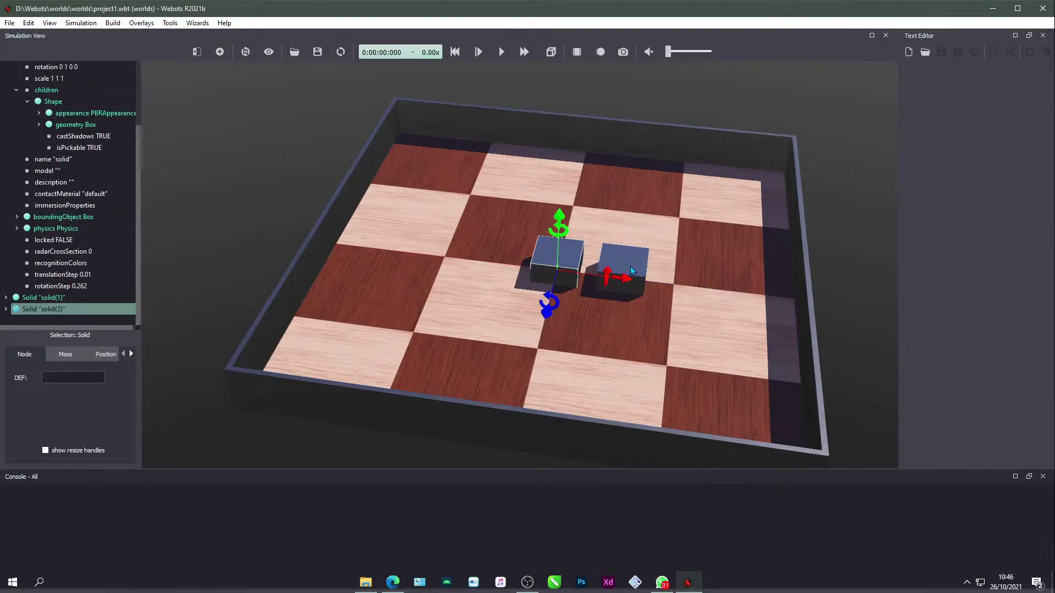
{"action": "left_click_drag", "start_coordinate": [548, 312], "coordinate": [528, 363]}
{"action": "left_click", "coordinate": [559, 294]}
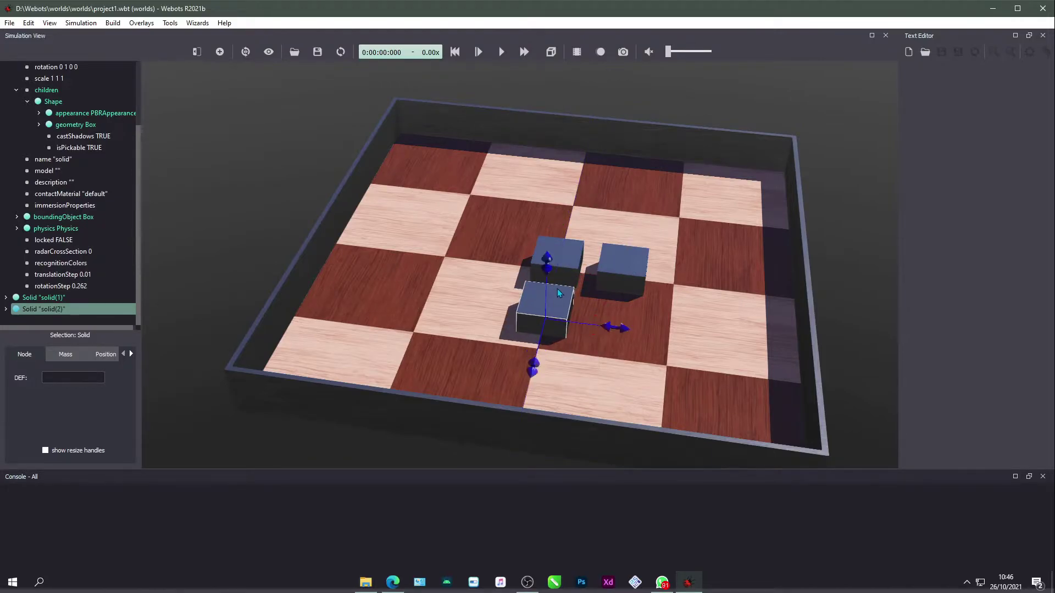
{"action": "key", "text": "ctrl+v"}
{"action": "left_click_drag", "start_coordinate": [549, 315], "coordinate": [559, 245]}
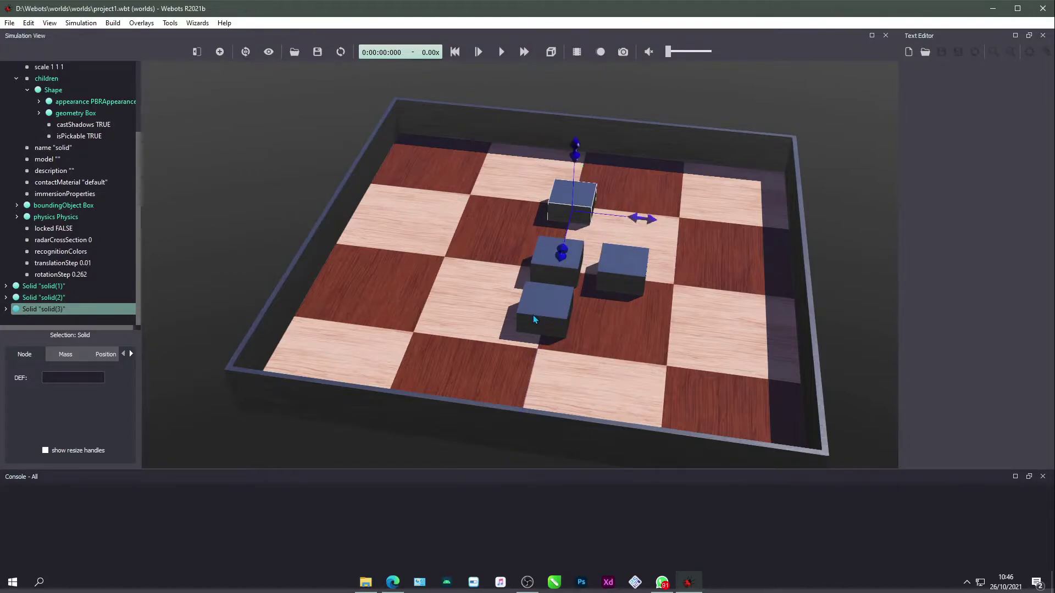
{"action": "key", "text": "ctrl+v"}
{"action": "left_click_drag", "start_coordinate": [547, 317], "coordinate": [522, 411]}
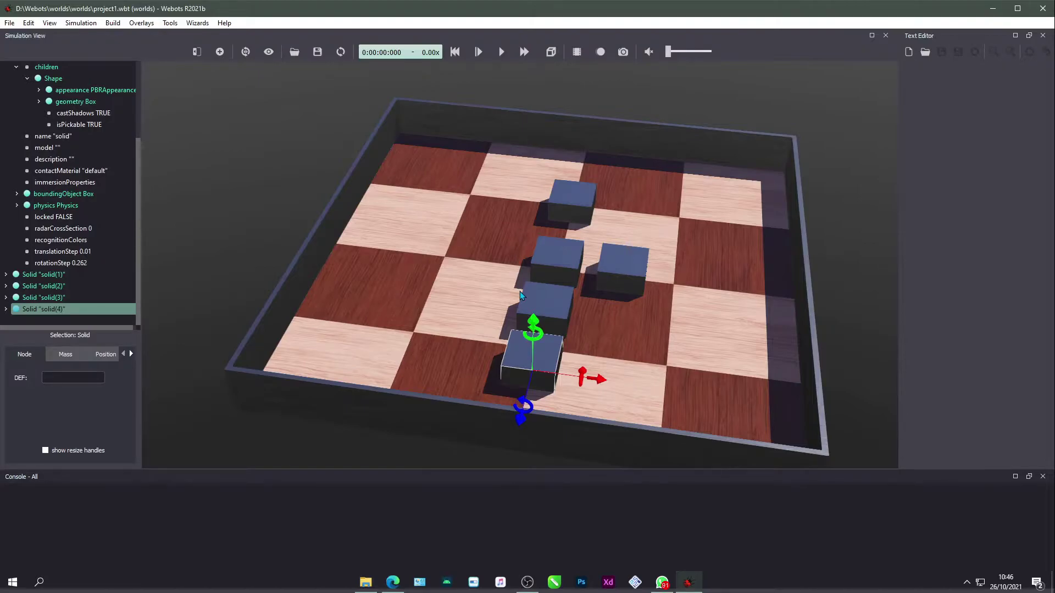
Spread the boxes across the arena floor, with two near the back corners, one at each side and one in front.
{"action": "left_click_drag", "start_coordinate": [591, 206], "coordinate": [487, 204], "text": "shift"}
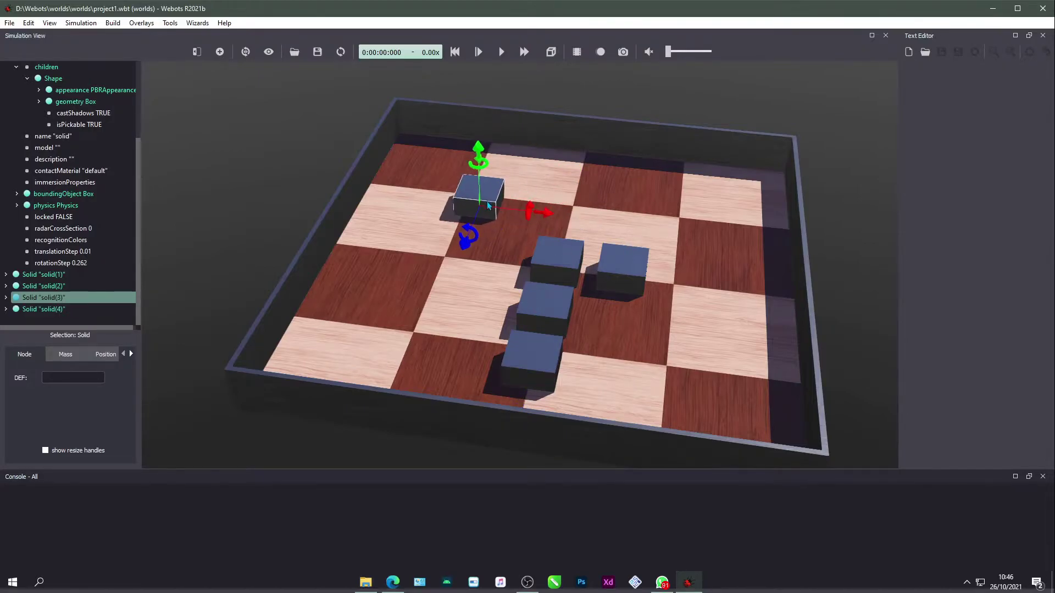
{"action": "left_click_drag", "start_coordinate": [612, 255], "coordinate": [678, 237], "text": "shift"}
{"action": "left_click_drag", "start_coordinate": [566, 259], "coordinate": [427, 276], "text": "shift"}
{"action": "left_click_drag", "start_coordinate": [544, 299], "coordinate": [688, 319], "text": "shift"}
{"action": "left_click_drag", "start_coordinate": [687, 244], "coordinate": [674, 193], "text": "shift"}
{"action": "left_click_drag", "start_coordinate": [485, 194], "coordinate": [496, 182], "text": "shift"}
{"action": "left_click_drag", "start_coordinate": [659, 196], "coordinate": [653, 202], "text": "shift"}
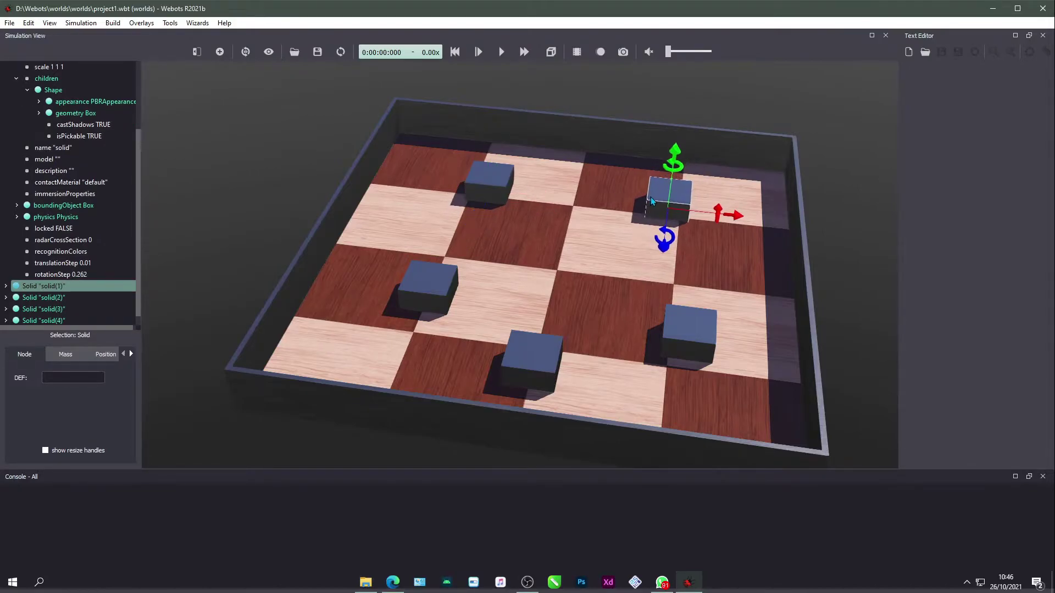
Fine-tune the positions of the five boxes within the arena and save the world.
{"action": "left_click_drag", "start_coordinate": [451, 278], "coordinate": [461, 270], "text": "shift"}
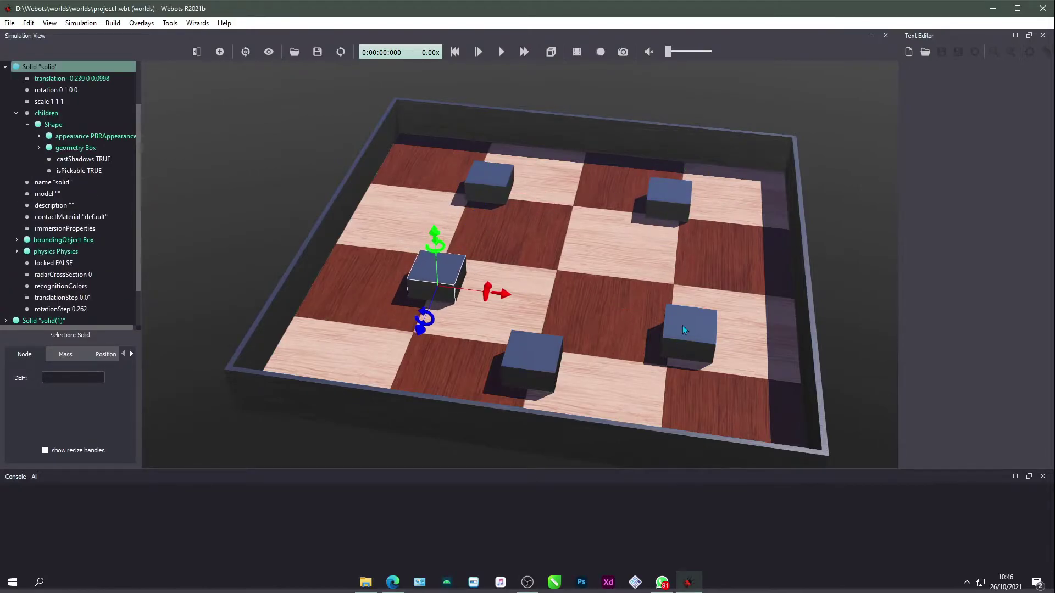
{"action": "left_click_drag", "start_coordinate": [685, 329], "coordinate": [690, 326], "text": "shift"}
{"action": "left_click_drag", "start_coordinate": [548, 352], "coordinate": [561, 333], "text": "shift"}
{"action": "left_click_drag", "start_coordinate": [498, 186], "coordinate": [503, 192], "text": "shift"}
{"action": "left_click_drag", "start_coordinate": [672, 193], "coordinate": [650, 194], "text": "shift"}
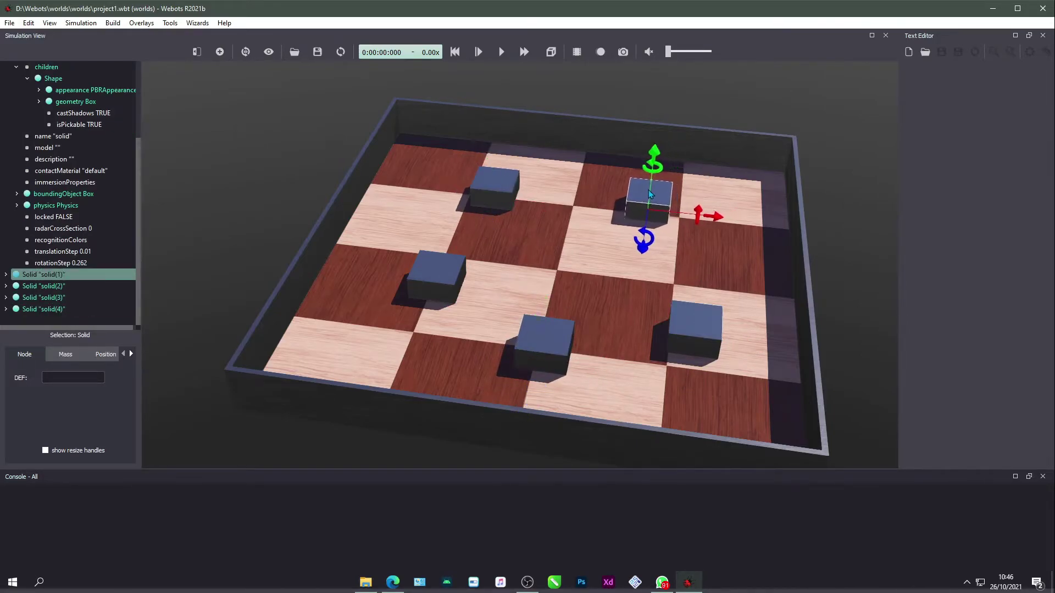
{"action": "left_click_drag", "start_coordinate": [699, 315], "coordinate": [696, 301], "text": "shift"}
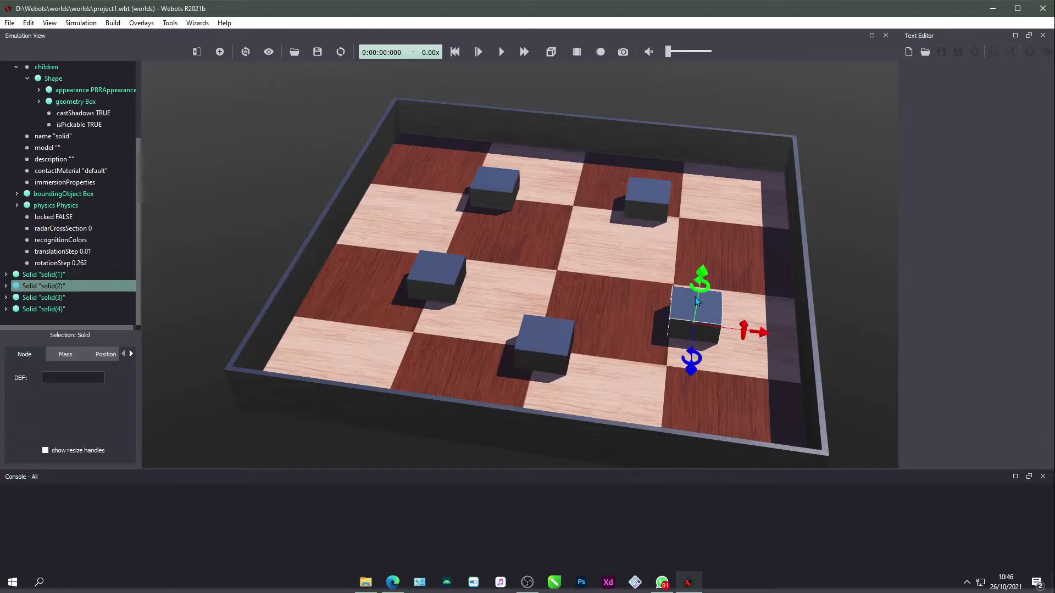
{"action": "left_click", "coordinate": [507, 186]}
{"action": "left_click_drag", "start_coordinate": [507, 186], "coordinate": [509, 188], "text": "shift"}
{"action": "left_click", "coordinate": [584, 248]}
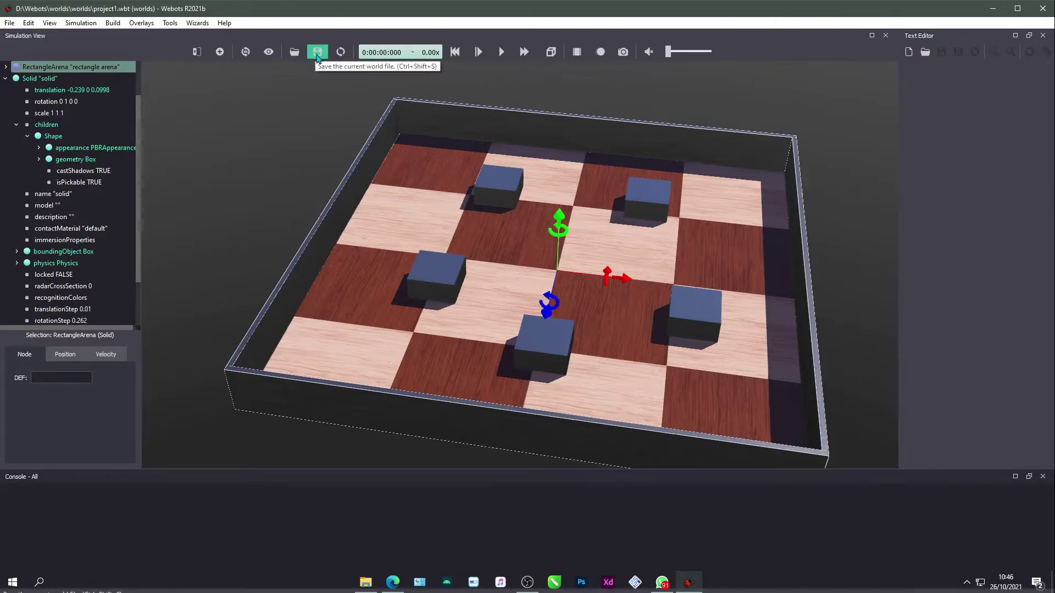
{"action": "left_click", "coordinate": [317, 55]}
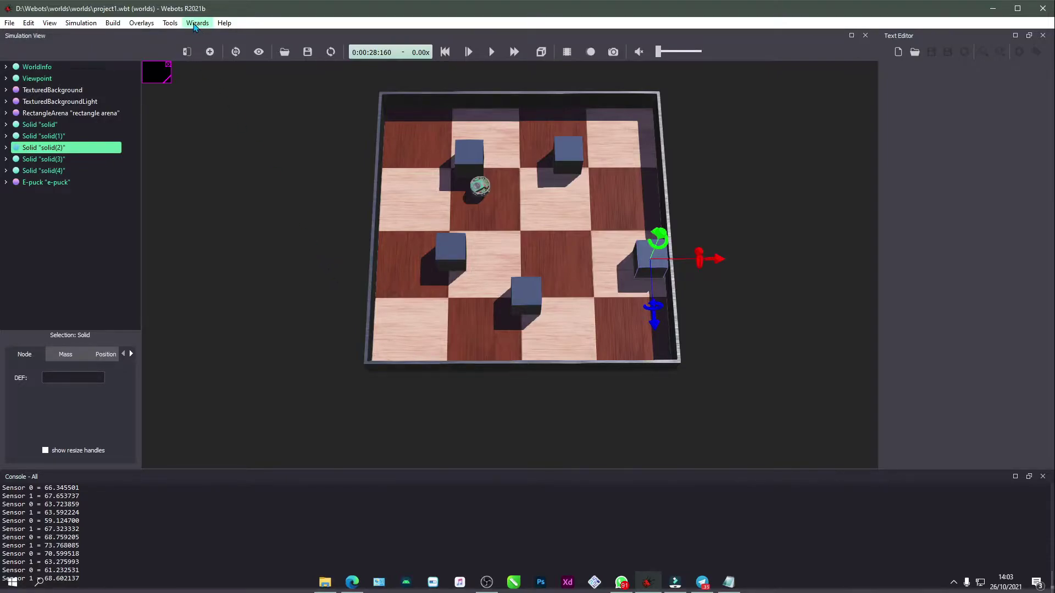
Create a C robot controller named robot_belok_kanan for the Webots (gcc / Makefile) IDE and open its source file for editing.
{"action": "left_click", "coordinate": [195, 25]}
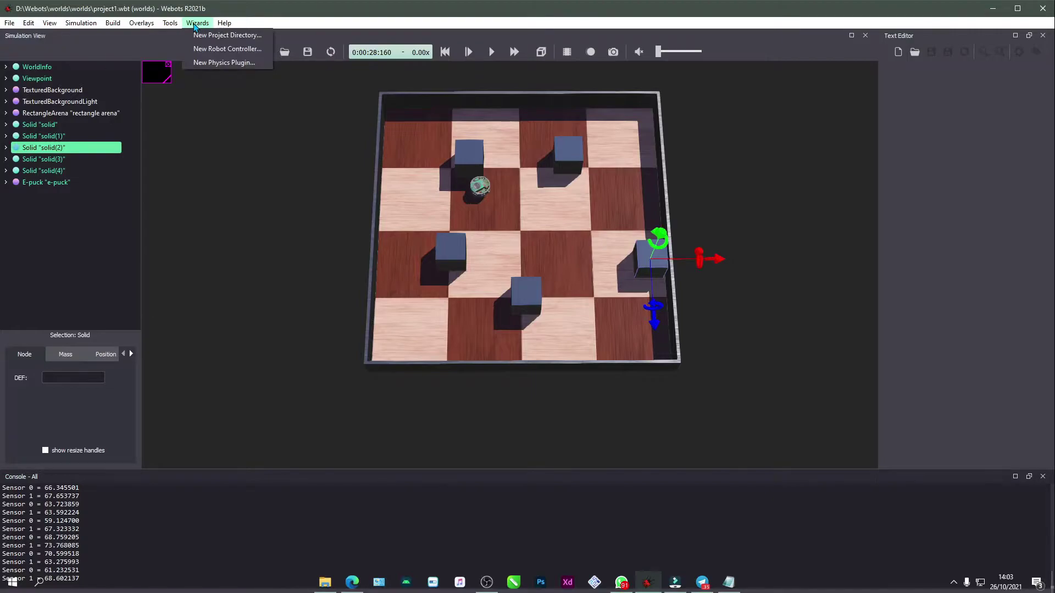
{"action": "left_click", "coordinate": [213, 51]}
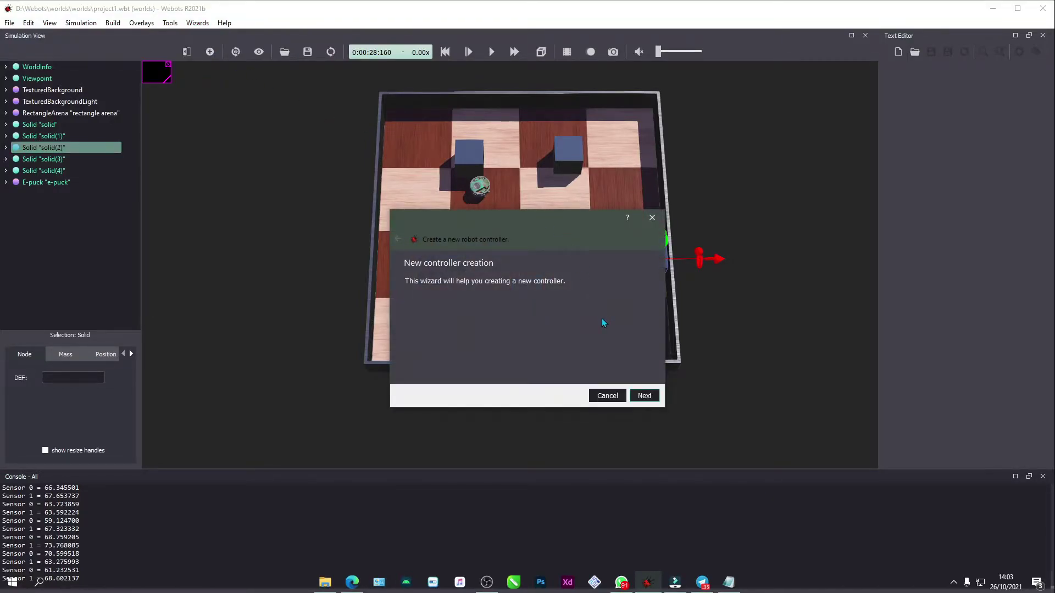
{"action": "left_click", "coordinate": [647, 397]}
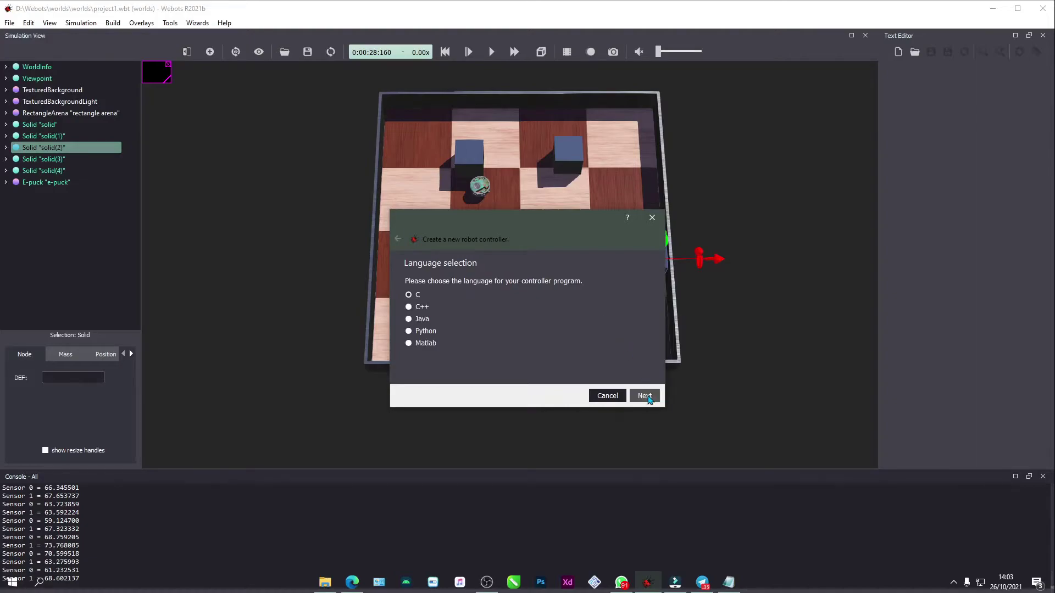
{"action": "left_click", "coordinate": [648, 397]}
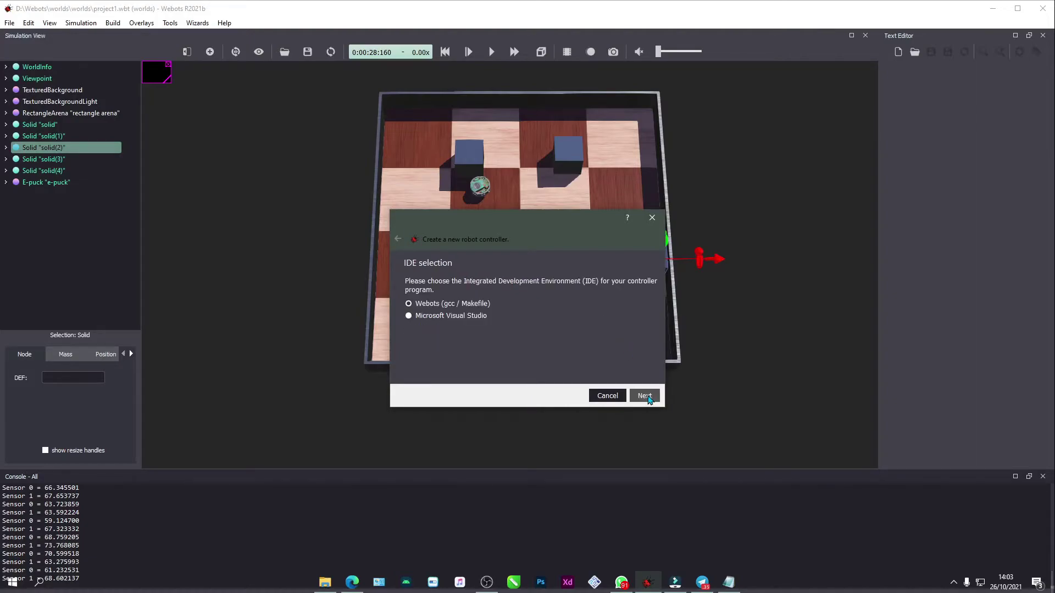
{"action": "left_click", "coordinate": [648, 397]}
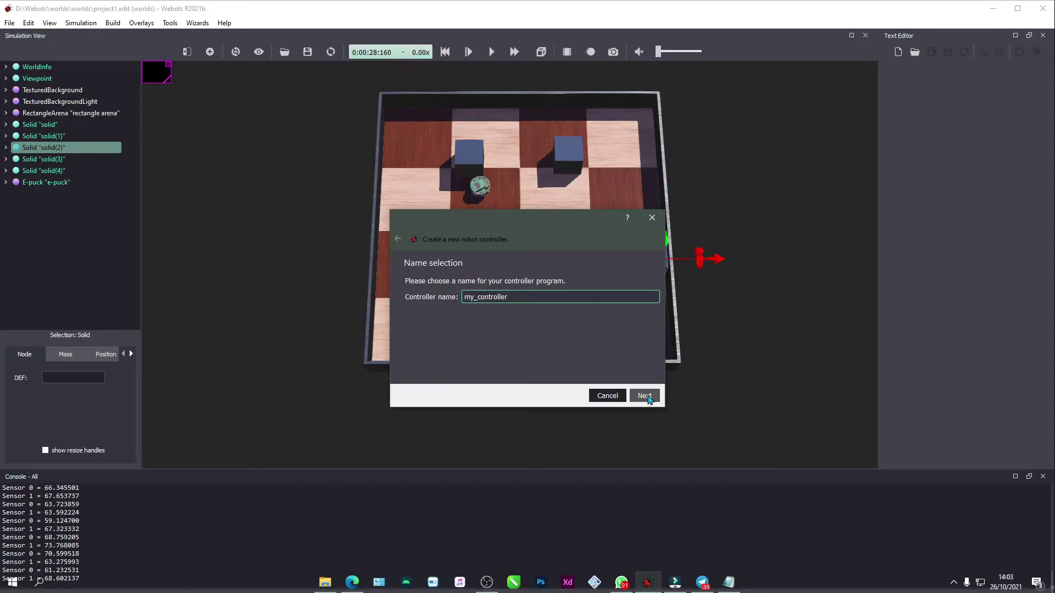
{"action": "double_click", "coordinate": [463, 296]}
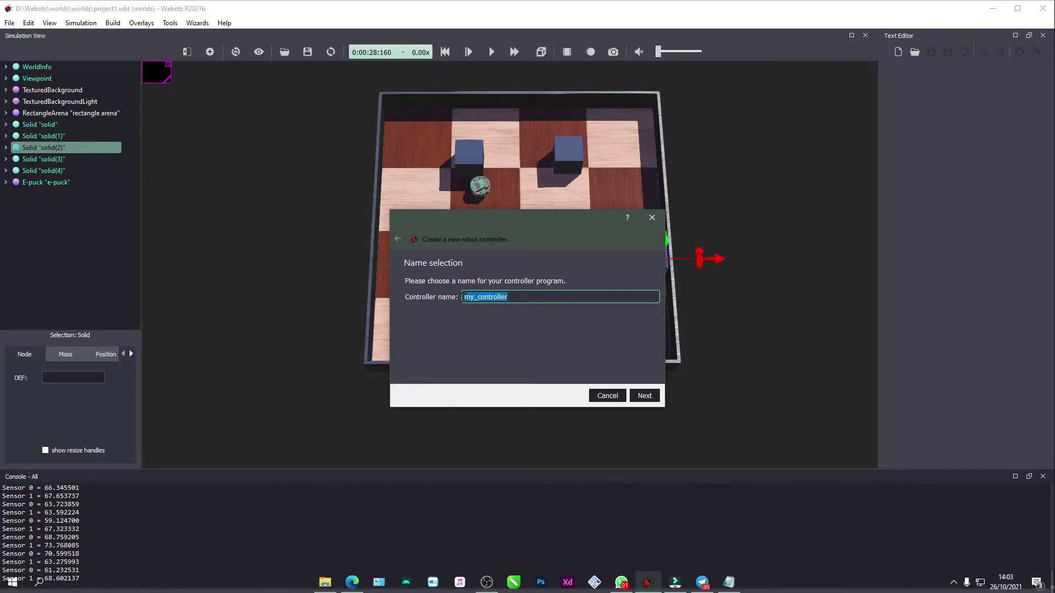
{"action": "type", "text": "robot_belok_kanan"}
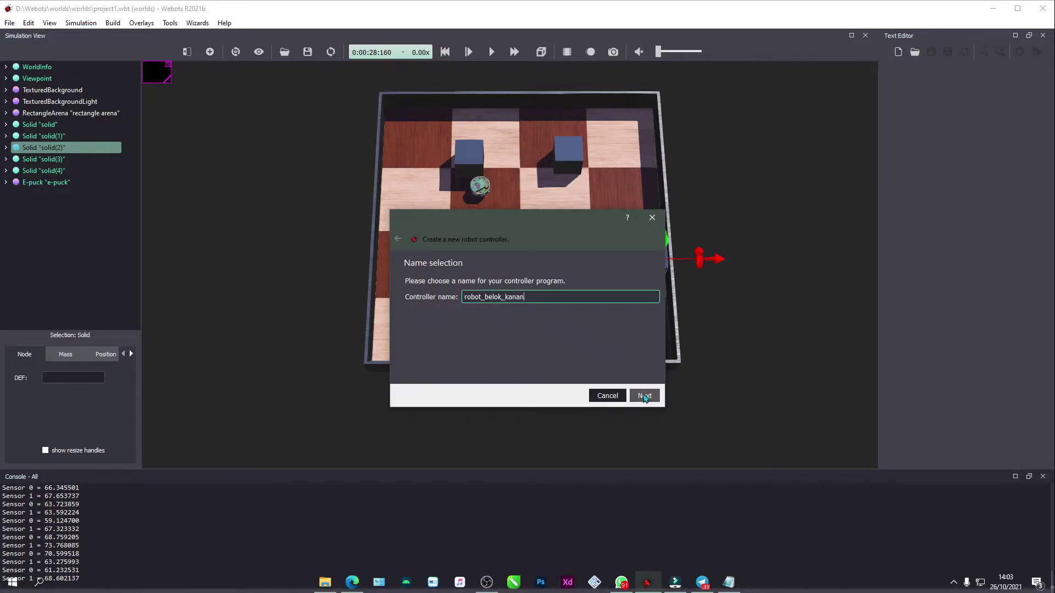
{"action": "left_click", "coordinate": [644, 396]}
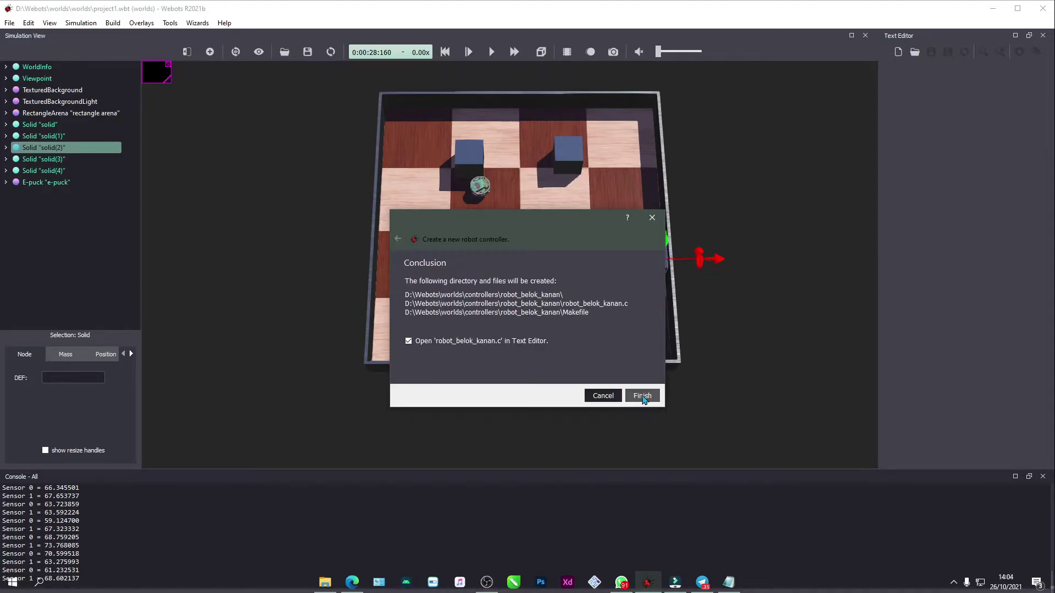
{"action": "left_click", "coordinate": [642, 396]}
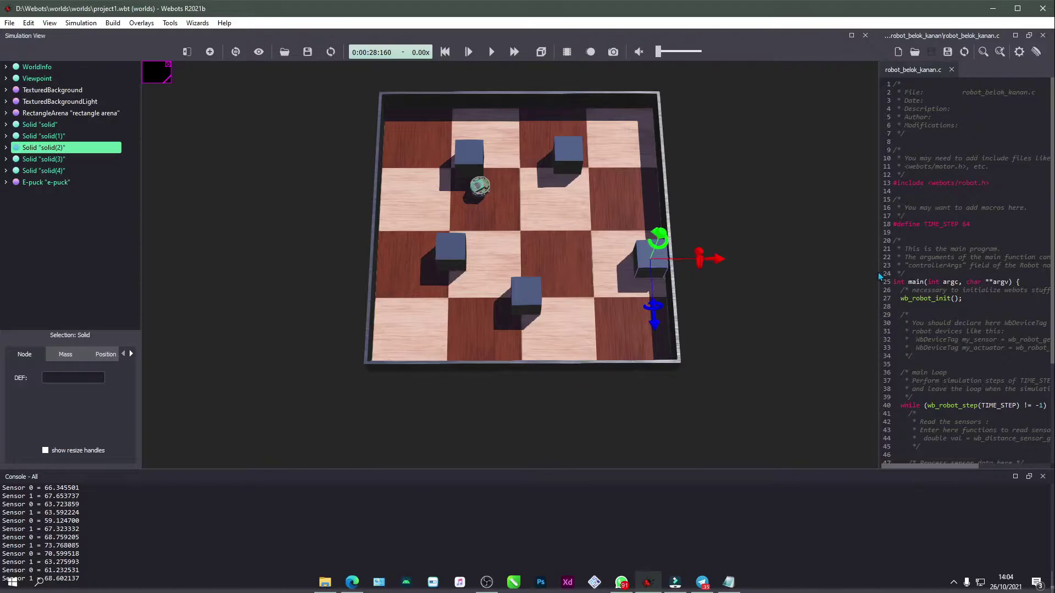
Widen the code editor and add three copies of the #include <webots/robot.h> line below the original.
{"action": "left_click_drag", "start_coordinate": [879, 271], "coordinate": [599, 308]}
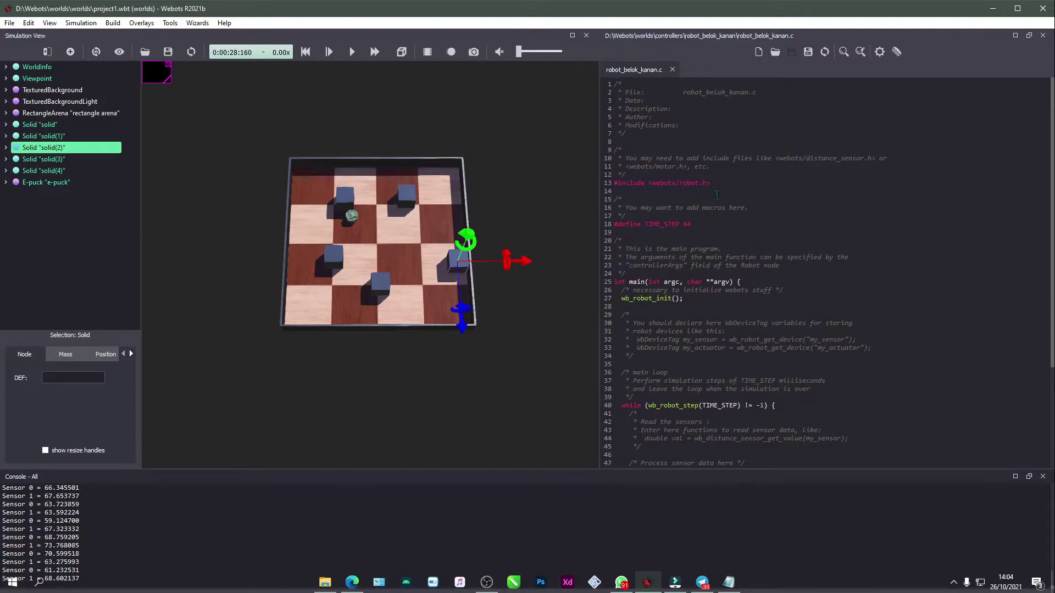
{"action": "left_click_drag", "start_coordinate": [720, 184], "coordinate": [612, 184]}
{"action": "key", "text": "ctrl+c"}
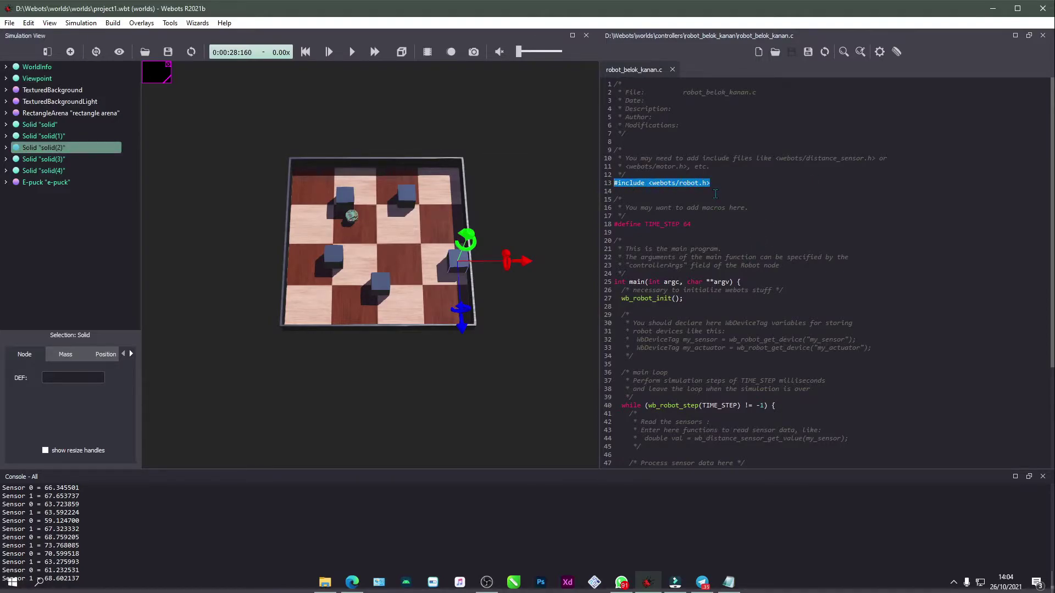
{"action": "left_click", "coordinate": [720, 184]}
{"action": "key", "text": "Return"}
{"action": "key", "text": "ctrl+v"}
{"action": "key", "text": "Return"}
{"action": "key", "text": "ctrl+v"}
{"action": "key", "text": "Return"}
{"action": "key", "text": "ctrl+v"}
{"action": "key", "text": "Return"}
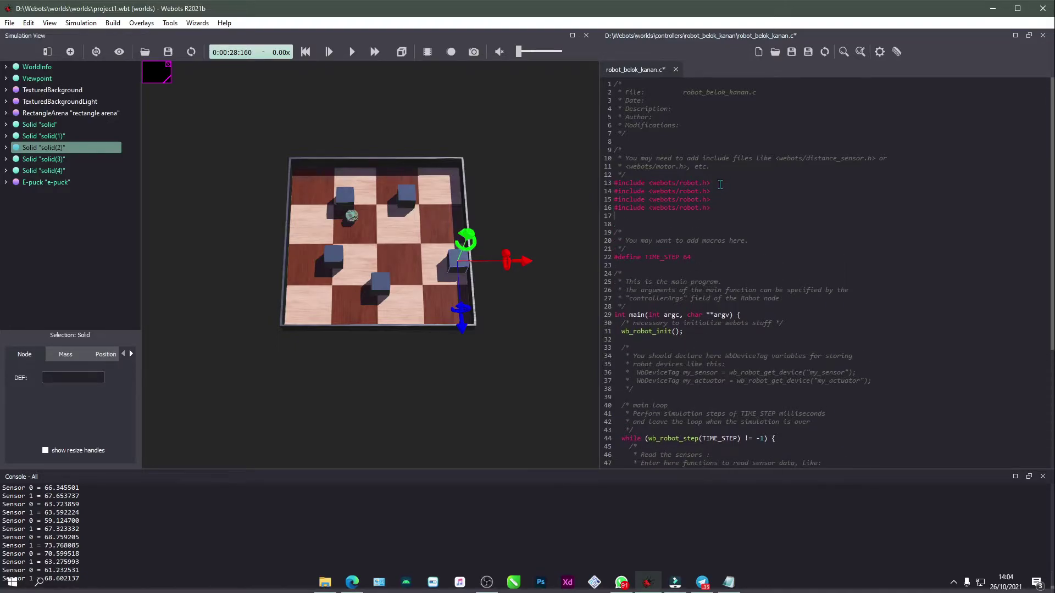
Change the three copied include lines to <webots/distance_sensor.h>, <webots/motor.h> and <stdio.h>.
{"action": "double_click", "coordinate": [689, 191]}
{"action": "type", "text": "distanc"}
{"action": "type", "text": "e_senso"}
{"action": "double_click", "coordinate": [694, 199]}
{"action": "type", "text": "motor"}
{"action": "left_click_drag", "start_coordinate": [699, 207], "coordinate": [653, 207]}
{"action": "type", "text": "stdio"}
Insert two copies of the line WbDeviceTag my_actuator = wb_robot_get_device("my_actuator"); below the device declaration comment.
{"action": "scroll", "coordinate": [741, 308], "scroll_direction": "down", "scroll_amount": 2}
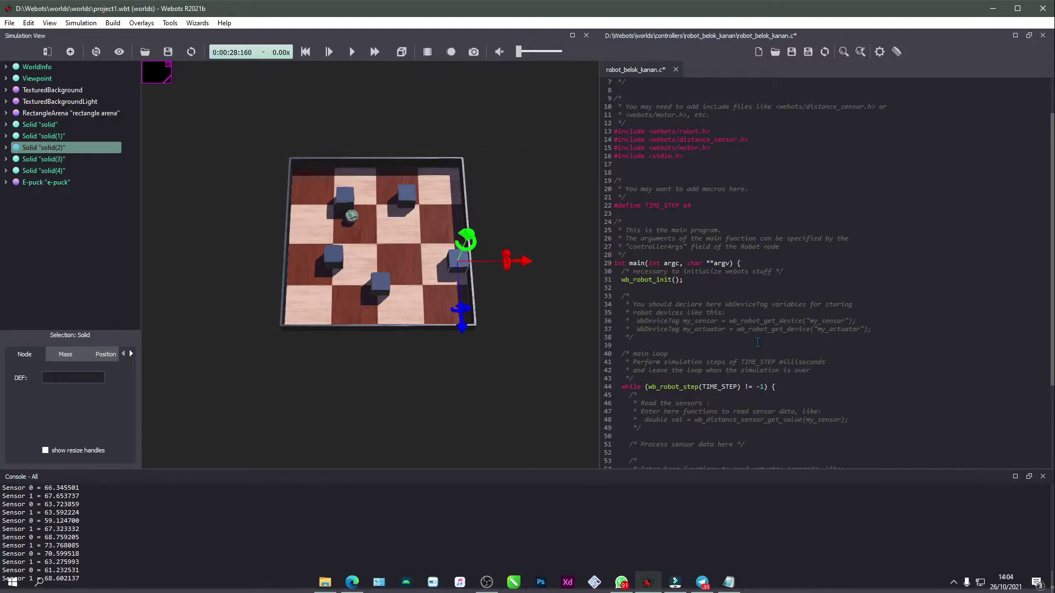
{"action": "scroll", "coordinate": [767, 350], "scroll_direction": "down", "scroll_amount": 4}
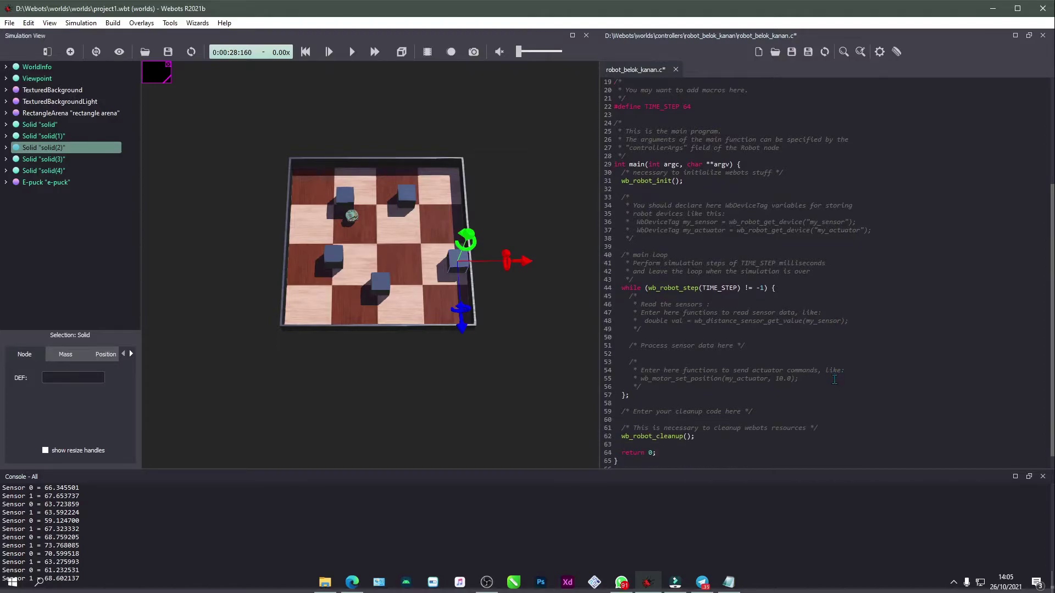
{"action": "scroll", "coordinate": [834, 381], "scroll_direction": "down", "scroll_amount": 1}
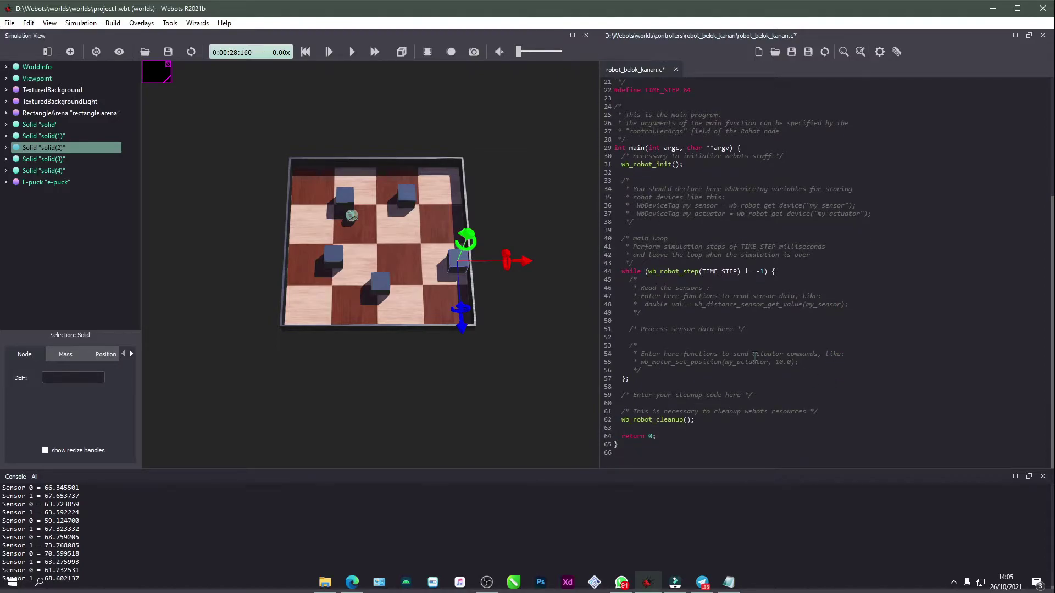
{"action": "scroll", "coordinate": [719, 331], "scroll_direction": "up", "scroll_amount": 3}
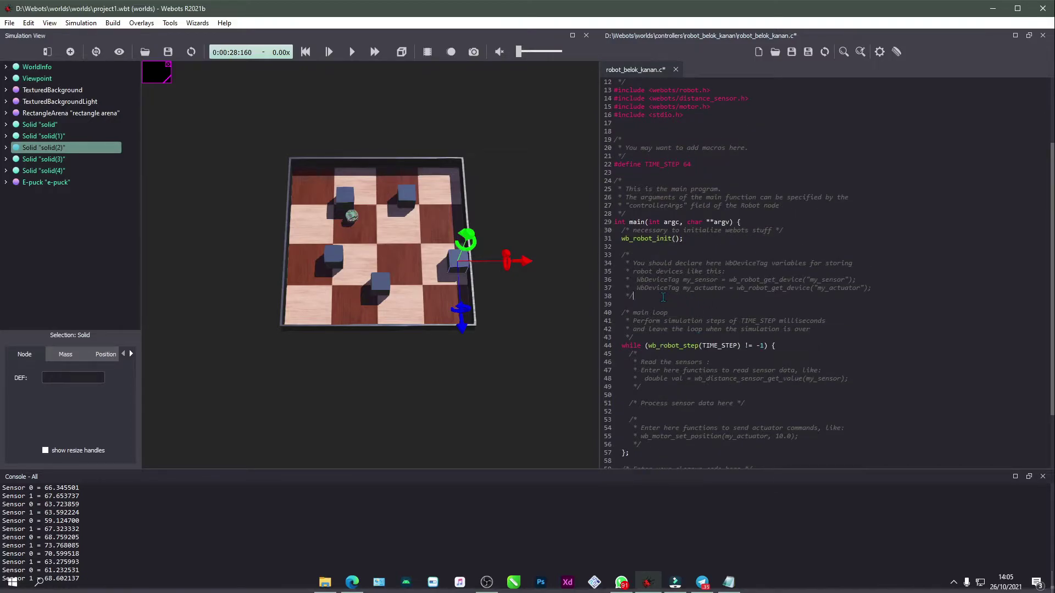
{"action": "key", "text": "Return"}
{"action": "key", "text": "Return"}
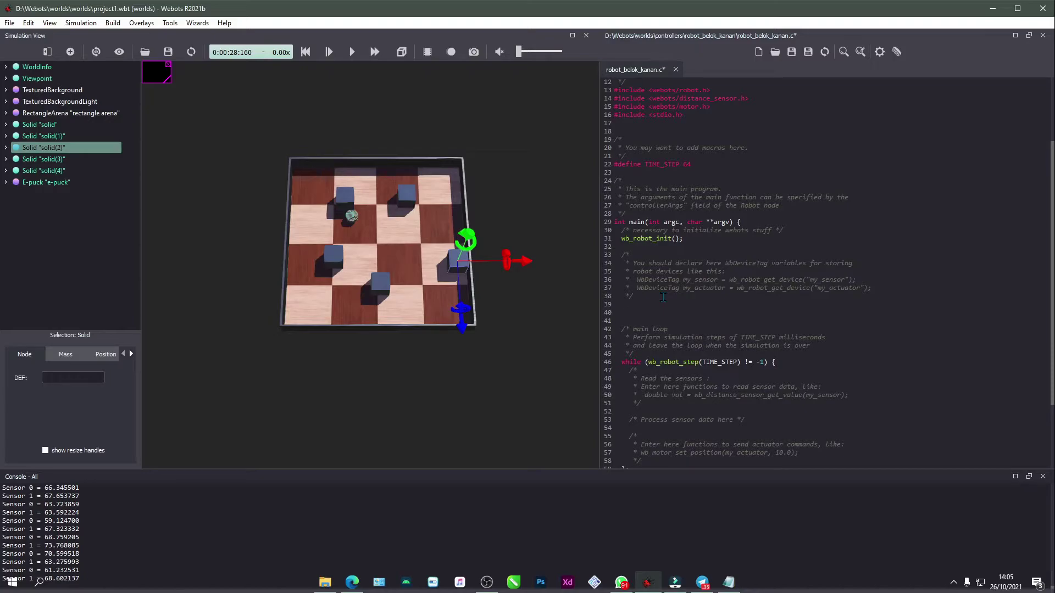
{"action": "left_click_drag", "start_coordinate": [637, 288], "coordinate": [881, 288]}
{"action": "key", "text": "ctrl+c"}
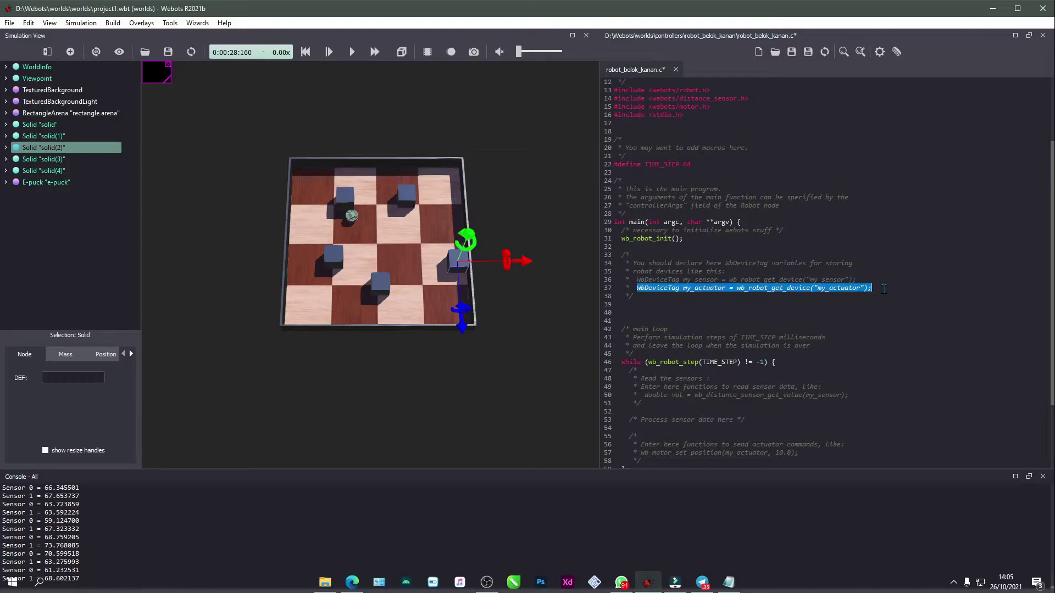
{"action": "left_click", "coordinate": [774, 301]}
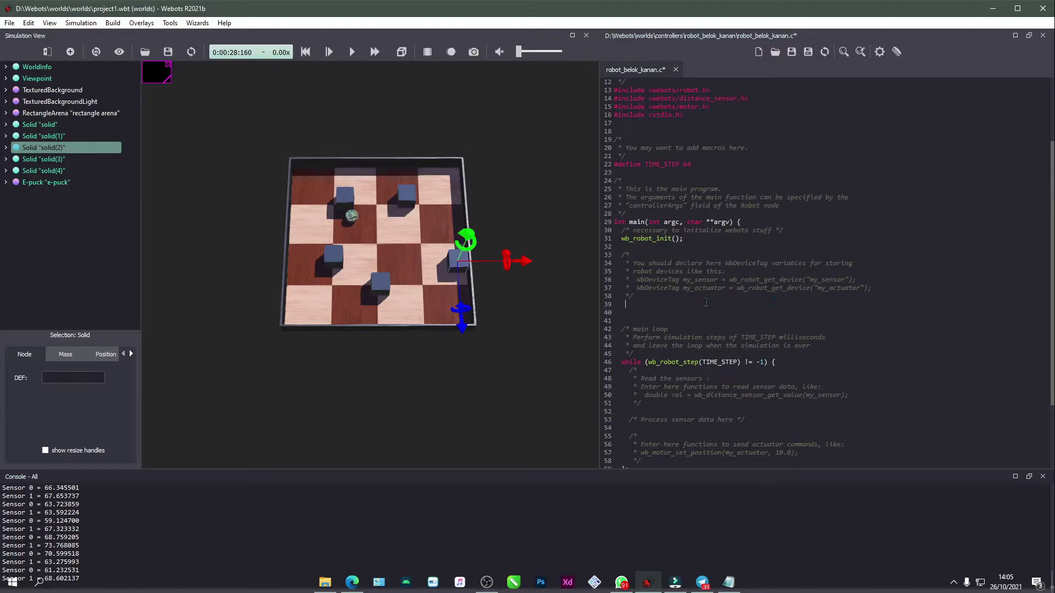
{"action": "key", "text": "Return"}
{"action": "key", "text": "ctrl+v"}
{"action": "key", "text": "Return"}
{"action": "key", "text": "ctrl+v"}
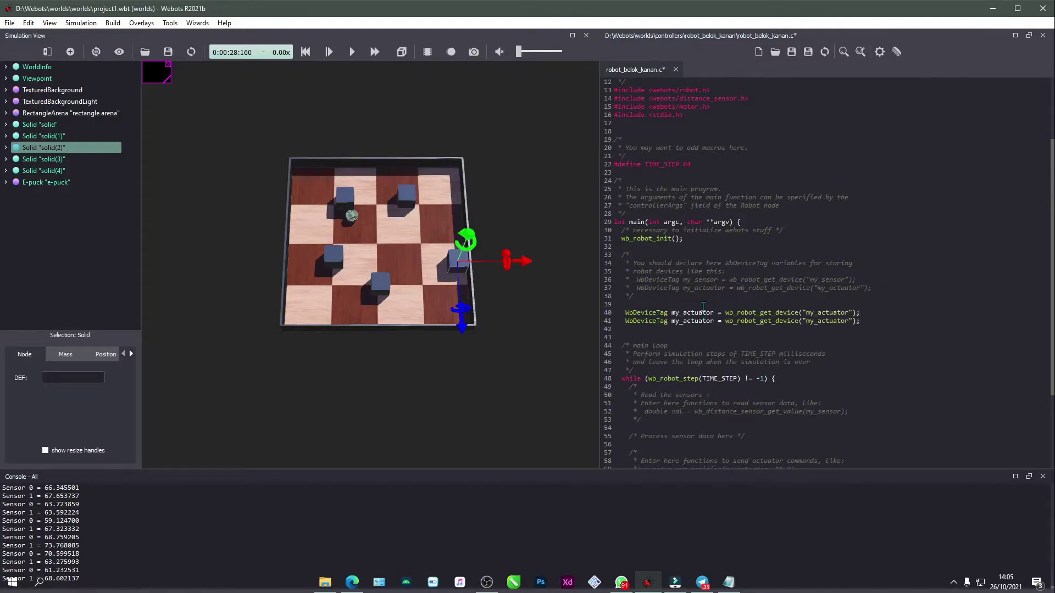
Rename the variables in the two my_actuator declarations to motor_kanan and motor_kiri, in that order.
{"action": "double_click", "coordinate": [699, 312]}
{"action": "type", "text": "motor"}
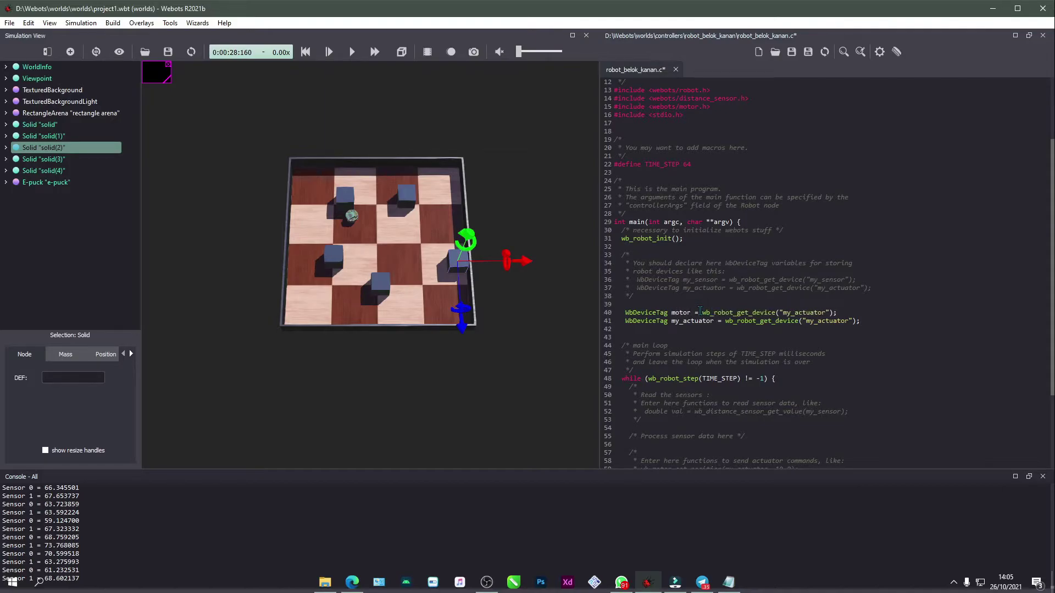
{"action": "type", "text": "_kanan"}
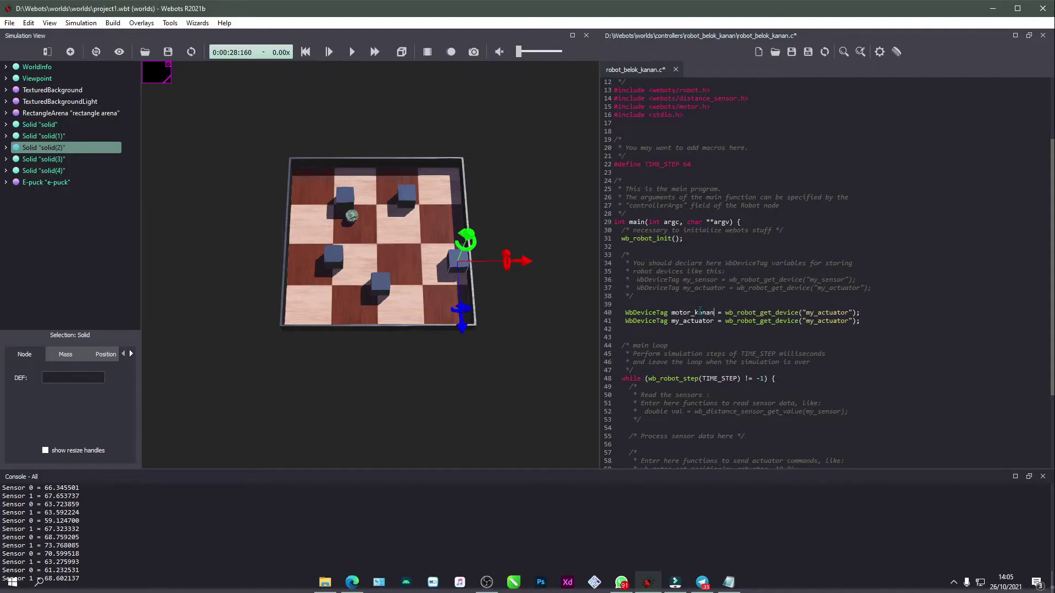
{"action": "double_click", "coordinate": [705, 321]}
{"action": "type", "text": "motor"}
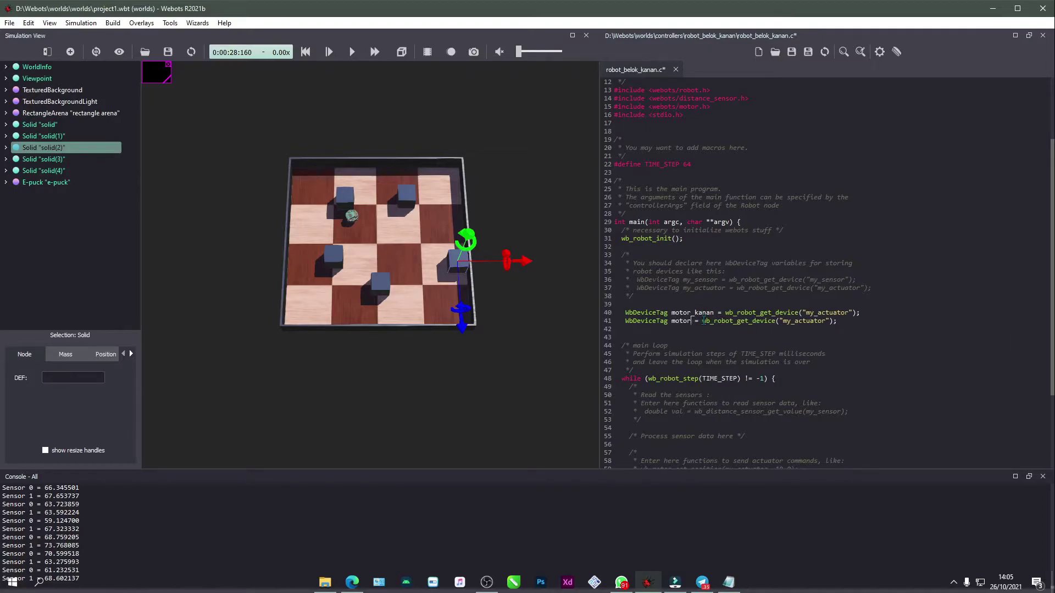
{"action": "type", "text": "_kiri"}
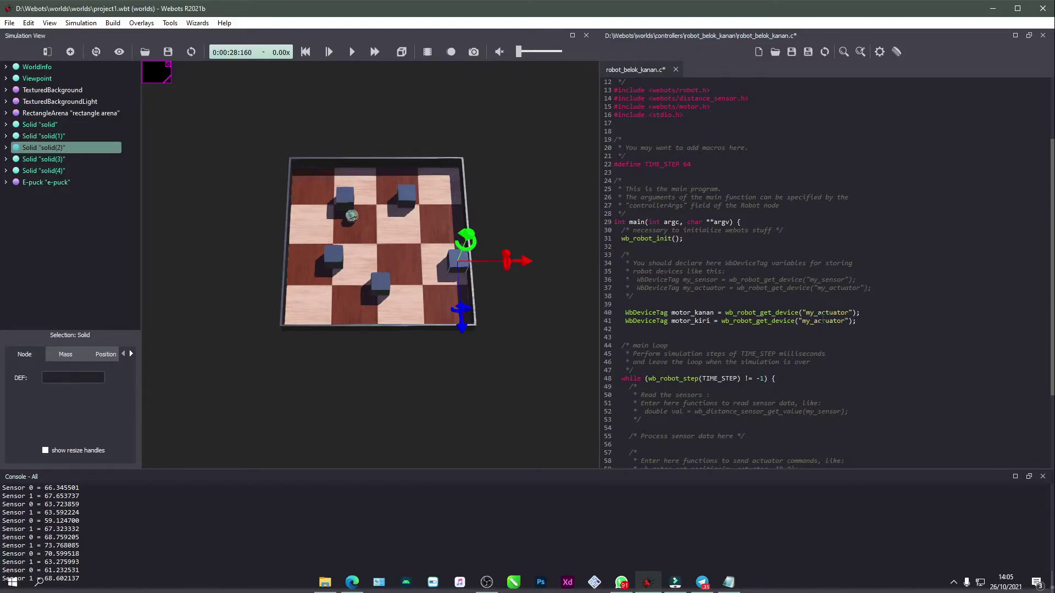
Open the e-puck robot's PROTO source and locate the name of its right wheel's RotationalMotor.
{"action": "left_click", "coordinate": [354, 222]}
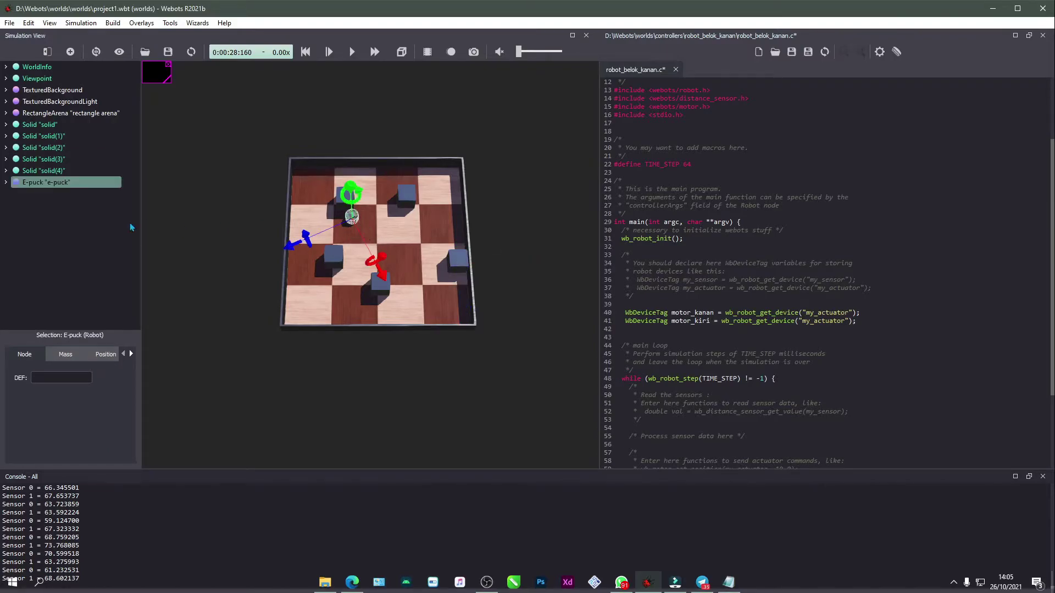
{"action": "left_click", "coordinate": [8, 183]}
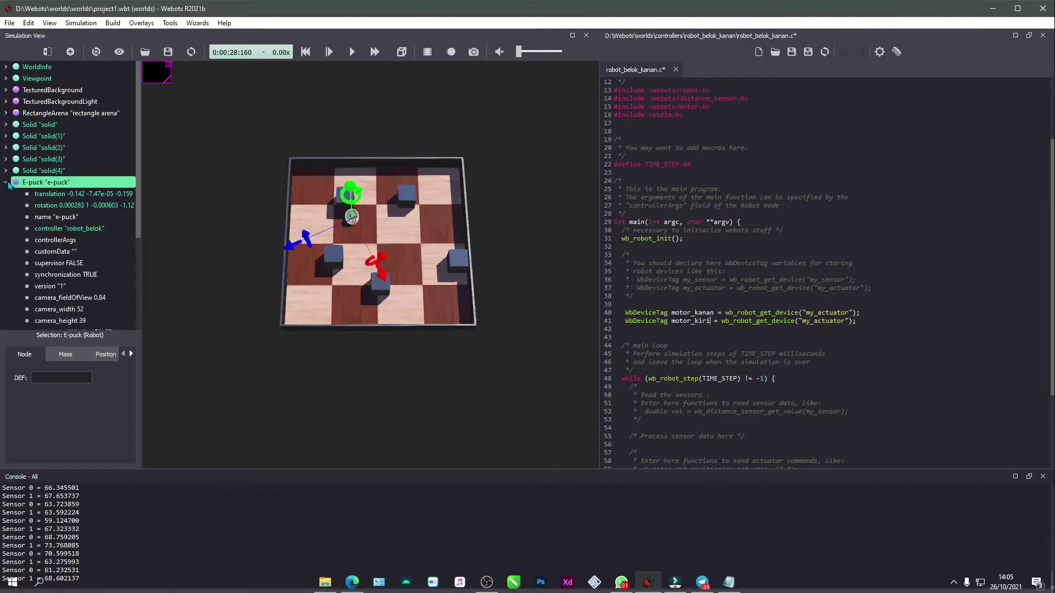
{"action": "right_click", "coordinate": [64, 187]}
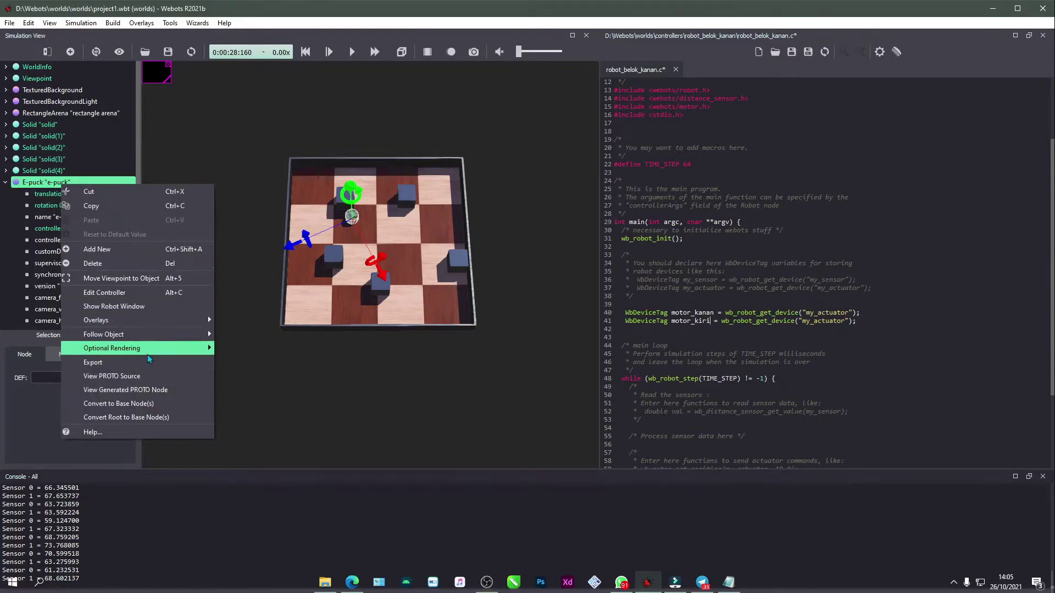
{"action": "left_click", "coordinate": [148, 378]}
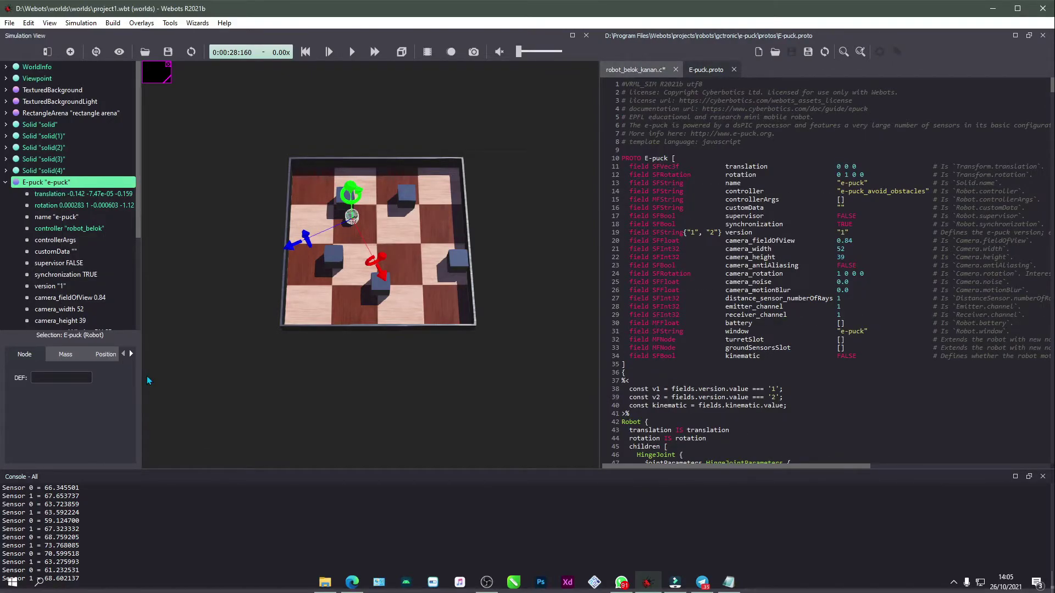
{"action": "scroll", "coordinate": [737, 381], "scroll_direction": "down", "scroll_amount": 6}
{"action": "scroll", "coordinate": [736, 382], "scroll_direction": "down", "scroll_amount": 12}
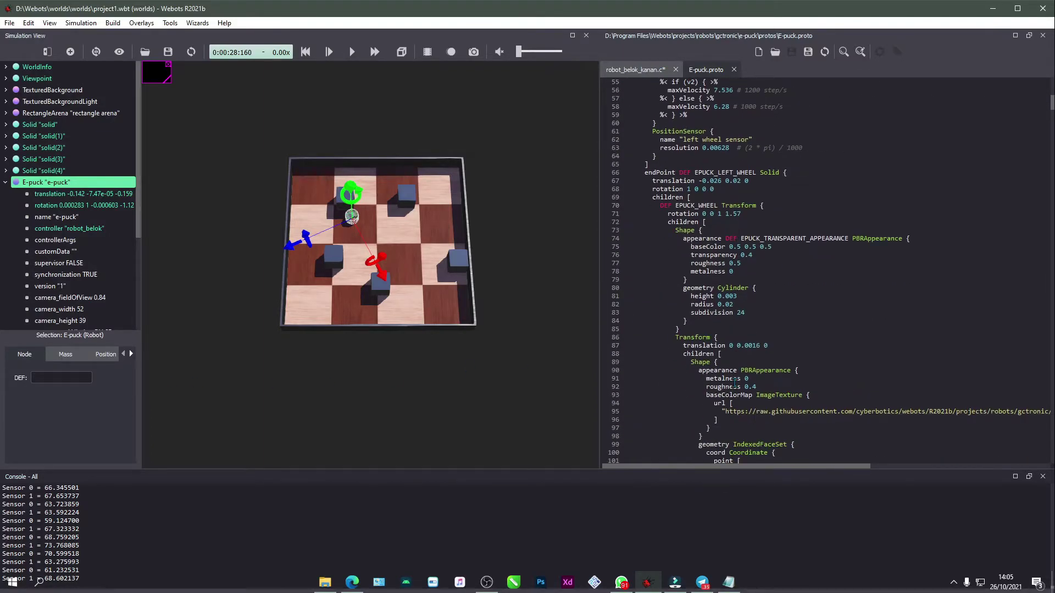
{"action": "scroll", "coordinate": [735, 382], "scroll_direction": "down", "scroll_amount": 20}
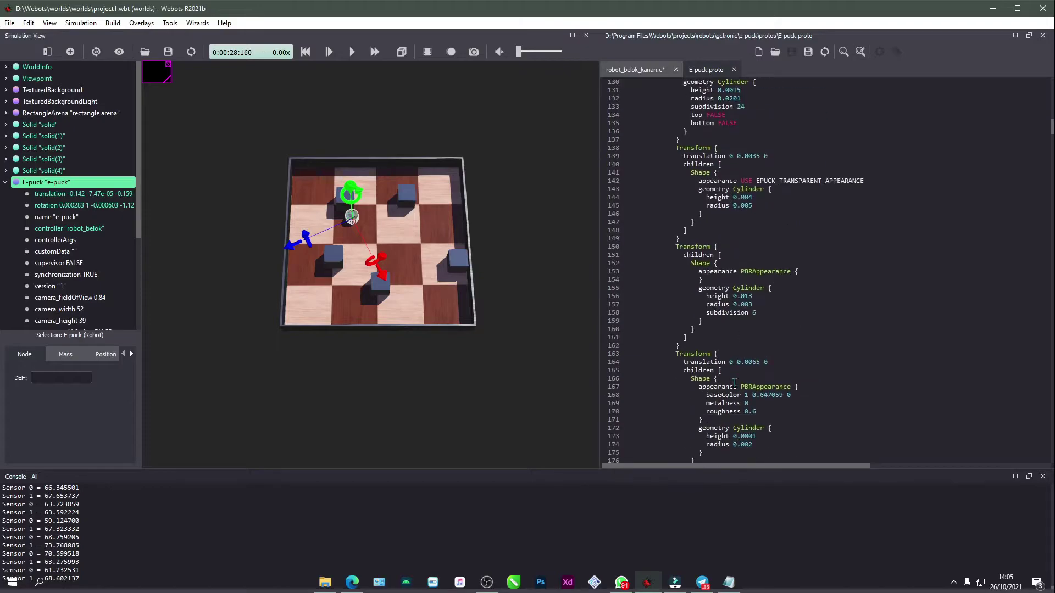
{"action": "scroll", "coordinate": [735, 382], "scroll_direction": "down", "scroll_amount": 10}
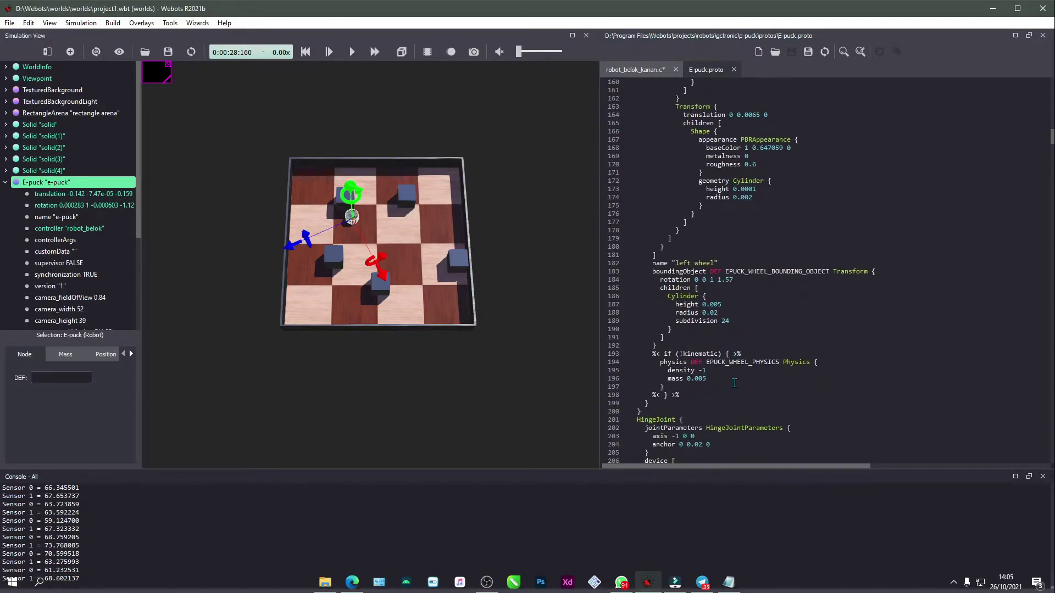
{"action": "scroll", "coordinate": [734, 383], "scroll_direction": "down", "scroll_amount": 2}
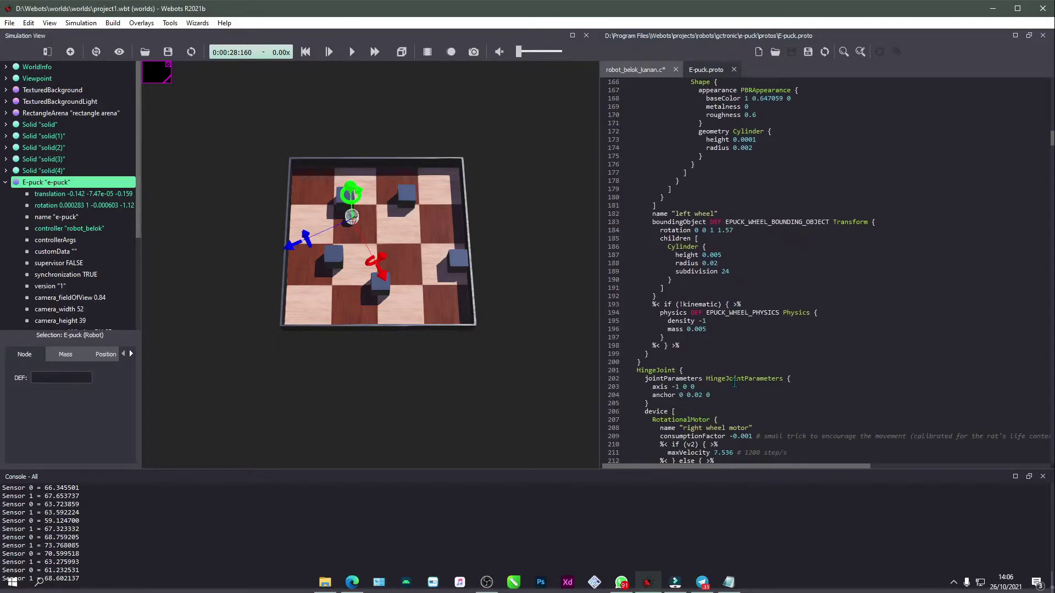
{"action": "scroll", "coordinate": [730, 375], "scroll_direction": "down", "scroll_amount": 11}
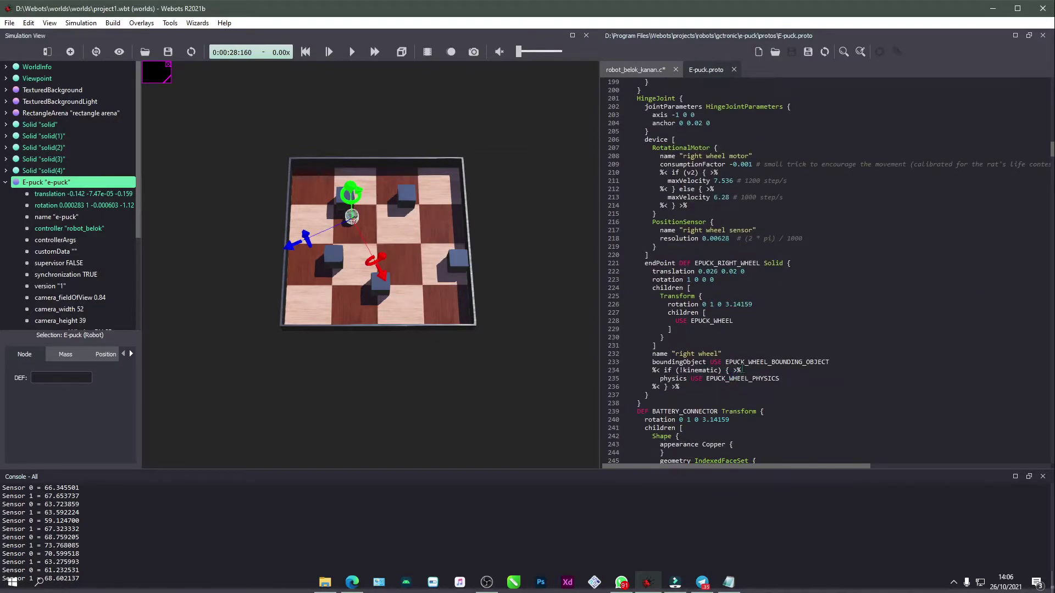
Copy the name "right wheel motor" from E-puck.proto into the motor_kanan declaration in place of my_actuator.
{"action": "left_click_drag", "start_coordinate": [683, 156], "coordinate": [747, 159]}
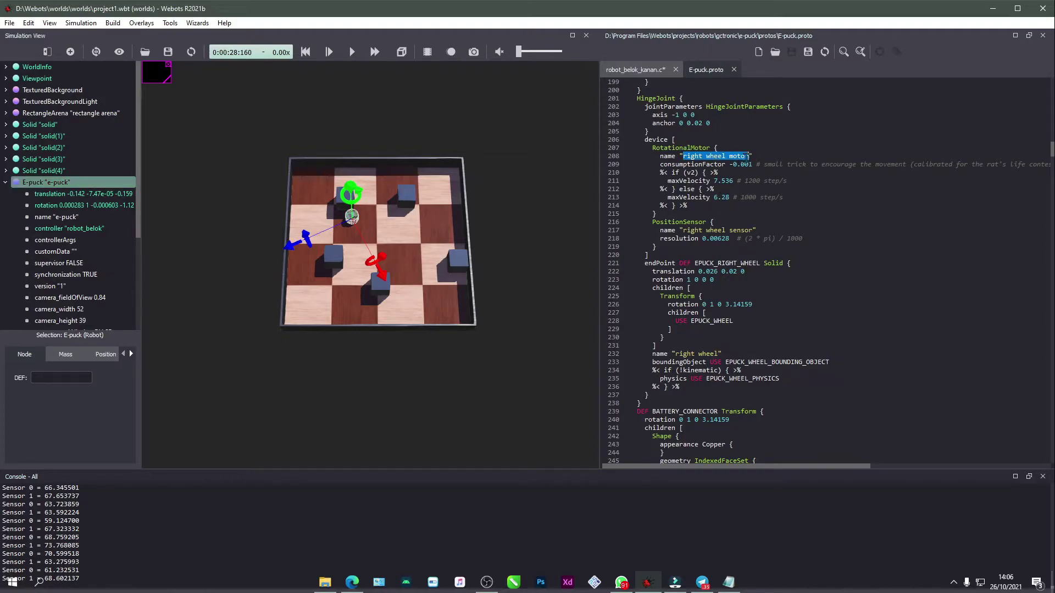
{"action": "left_click", "coordinate": [641, 73]}
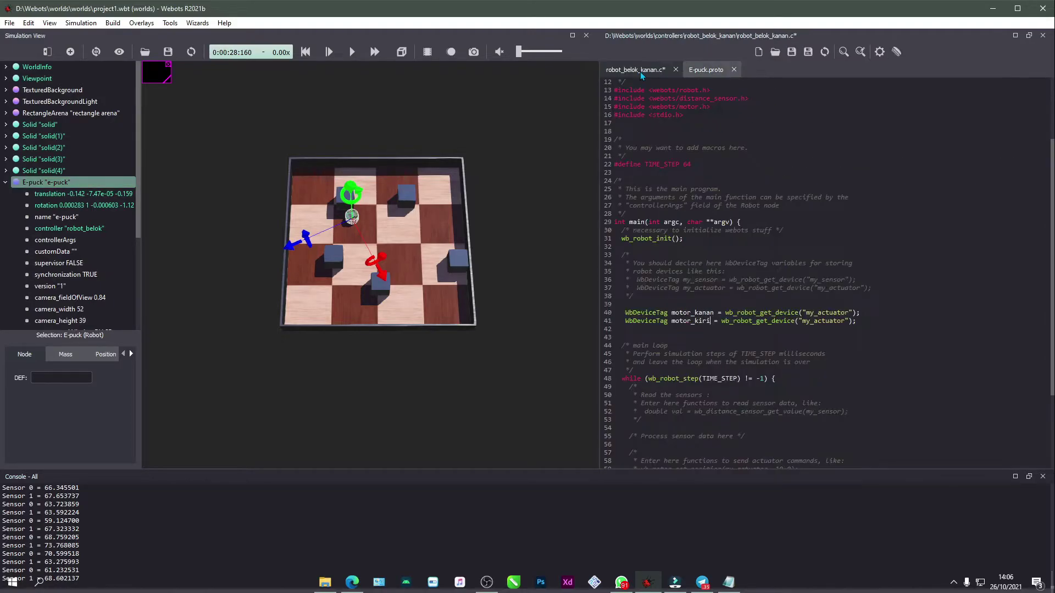
{"action": "double_click", "coordinate": [826, 313]}
{"action": "left_click", "coordinate": [706, 70]}
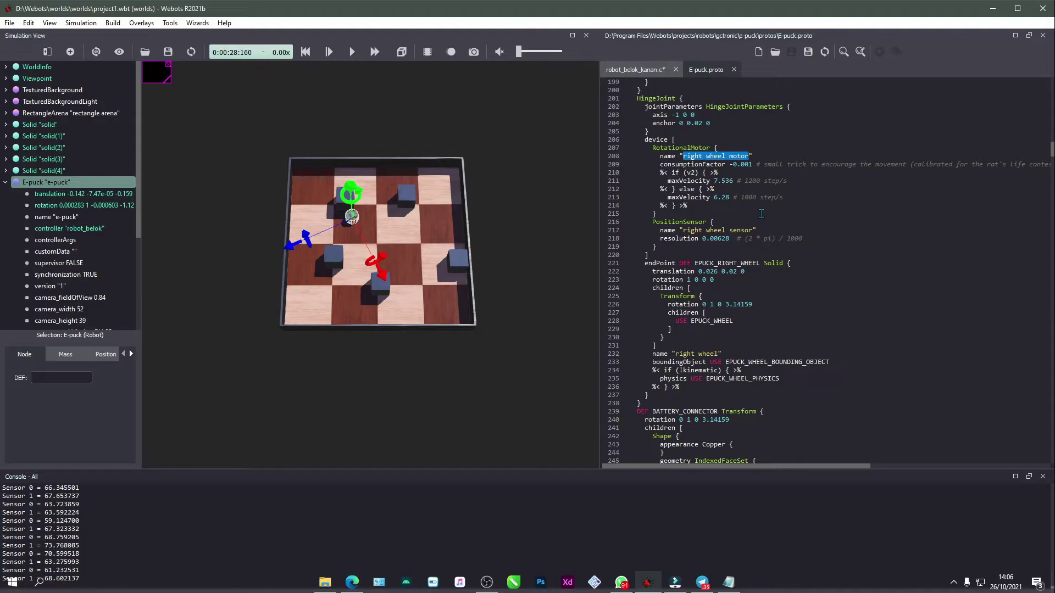
{"action": "left_click", "coordinate": [638, 71]}
{"action": "type", "text": "right wheel motor"}
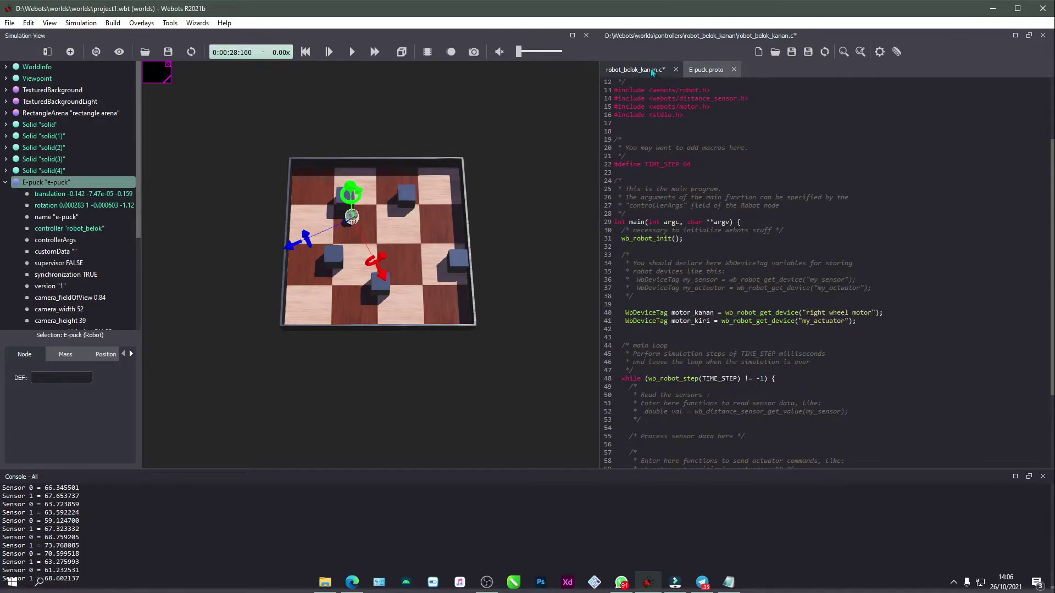
Copy the name "left wheel motor" from E-puck.proto into the motor_kiri declaration in place of my_actuator.
{"action": "left_click", "coordinate": [706, 70]}
{"action": "scroll", "coordinate": [758, 209], "scroll_direction": "up", "scroll_amount": 14}
{"action": "scroll", "coordinate": [758, 209], "scroll_direction": "up", "scroll_amount": 20}
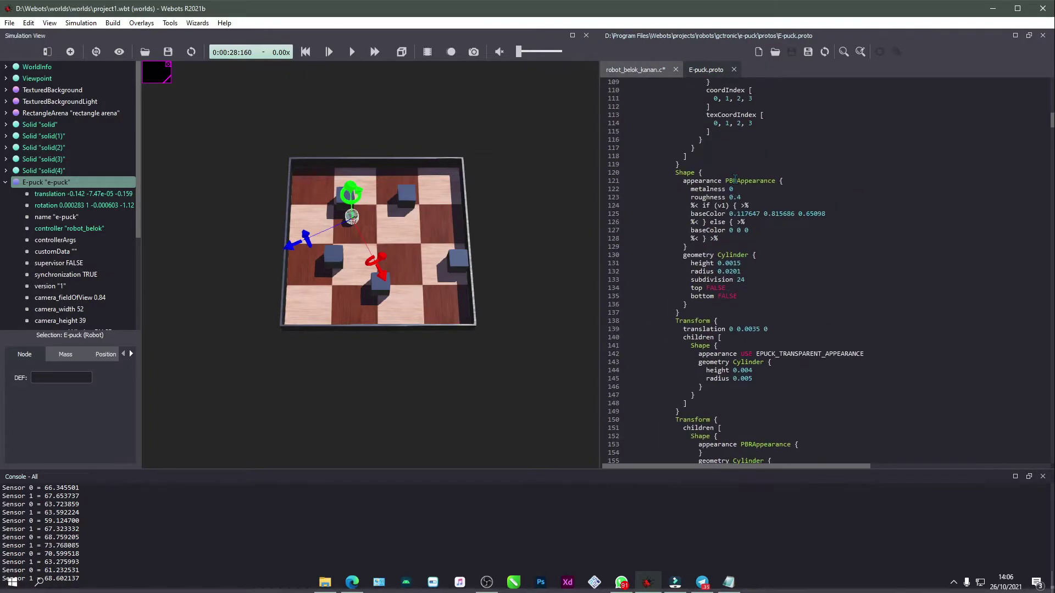
{"action": "scroll", "coordinate": [735, 179], "scroll_direction": "up", "scroll_amount": 7}
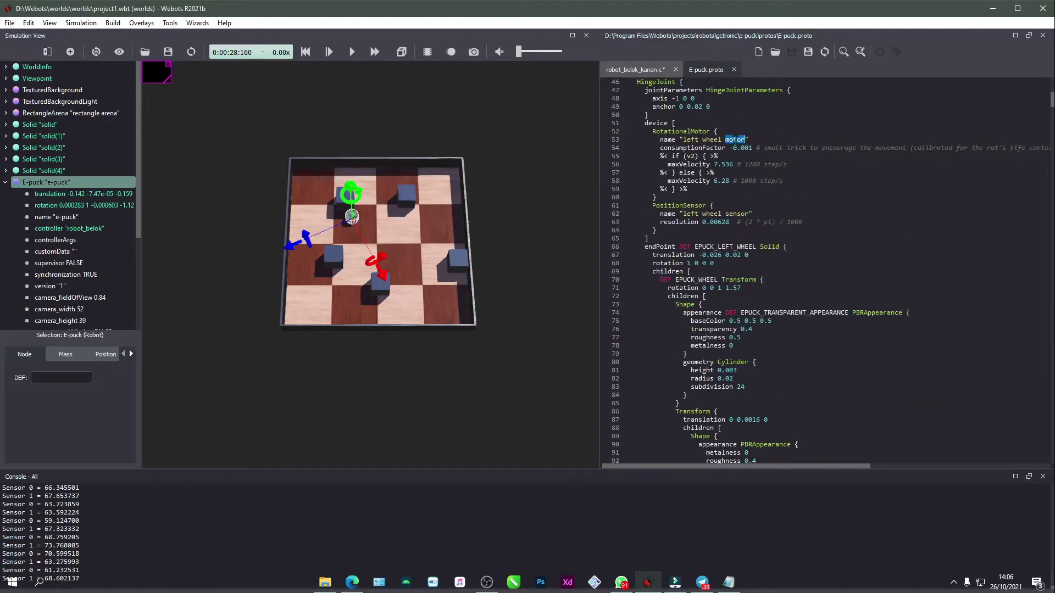
{"action": "left_click_drag", "start_coordinate": [683, 139], "coordinate": [746, 136]}
{"action": "key", "text": "ctrl+c"}
{"action": "left_click", "coordinate": [643, 70]}
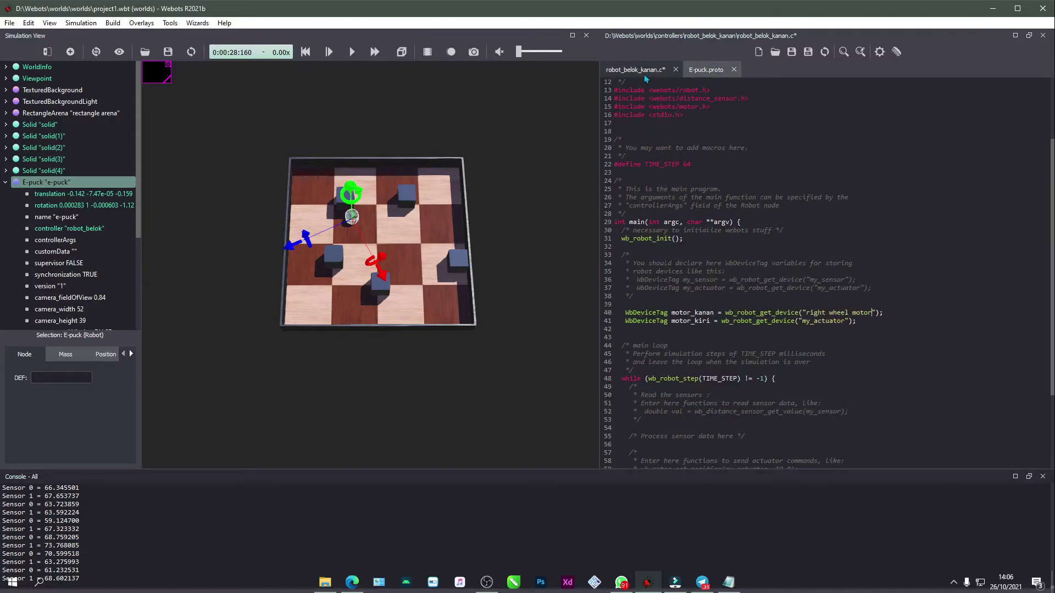
{"action": "double_click", "coordinate": [827, 321]}
{"action": "key", "text": "ctrl+v"}
Select the sample line WbDeviceTag my_sensor = wb_robot_get_device("my_sensor"); in the device declaration comment.
{"action": "left_click_drag", "start_coordinate": [637, 280], "coordinate": [858, 280]}
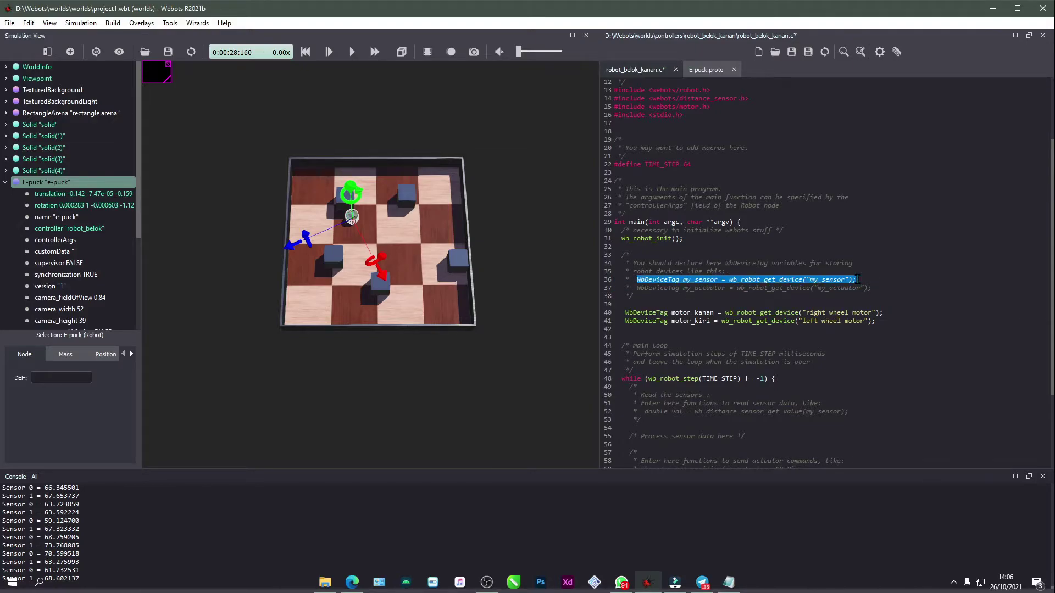